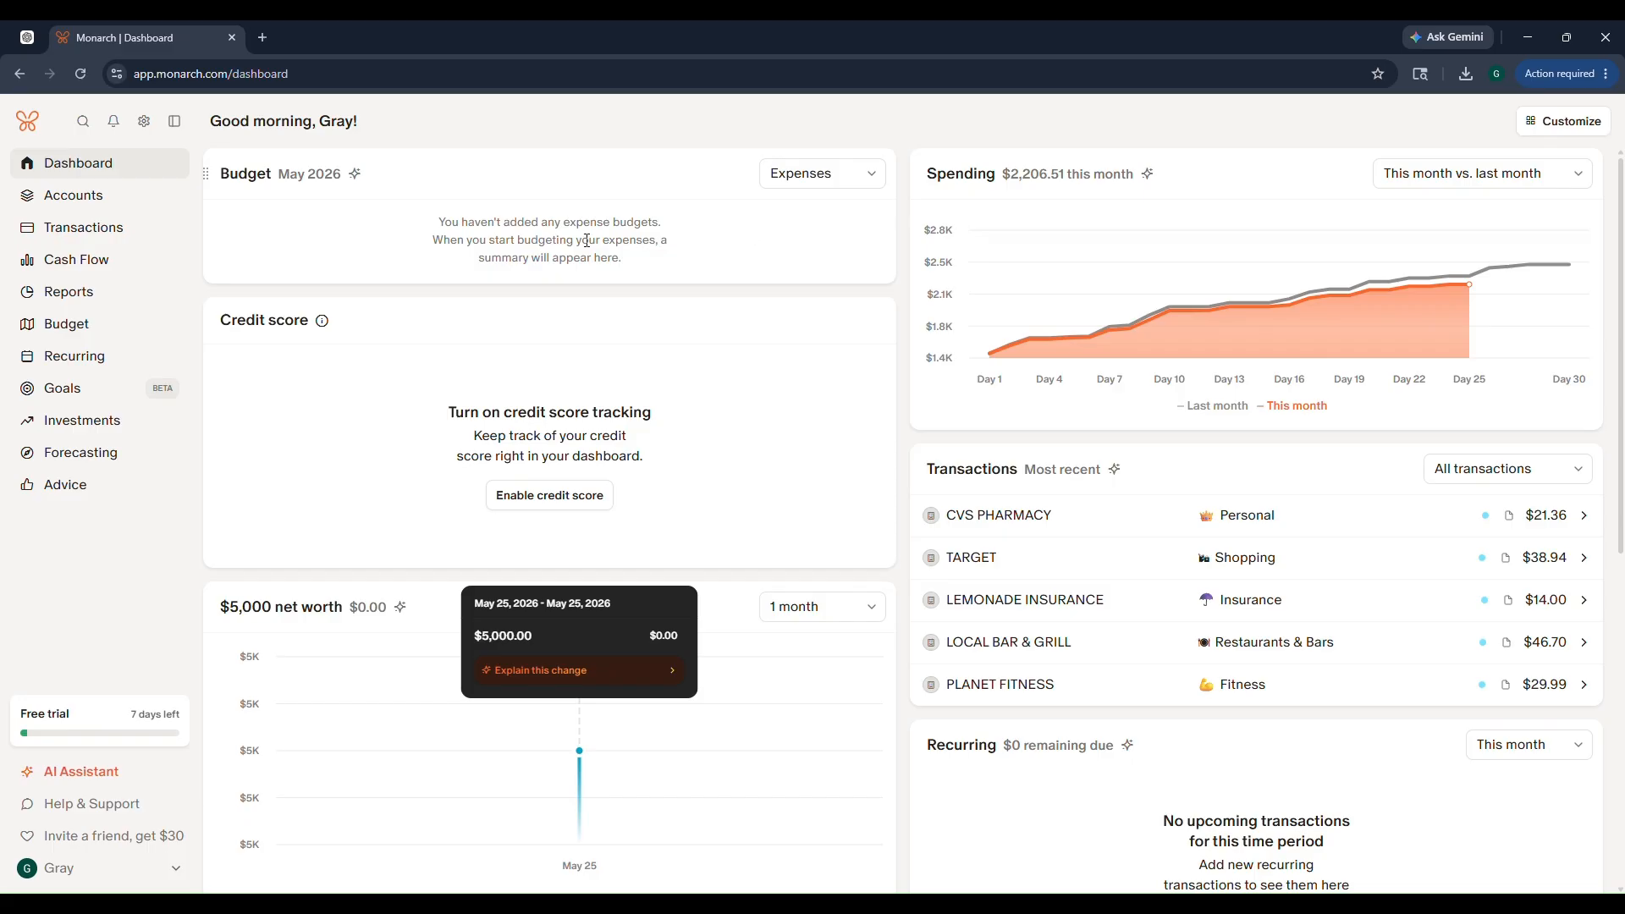
Step: Open the Capital One Venture Card account and review its list of transactions
{"action": "left_click", "coordinate": [77, 199]}
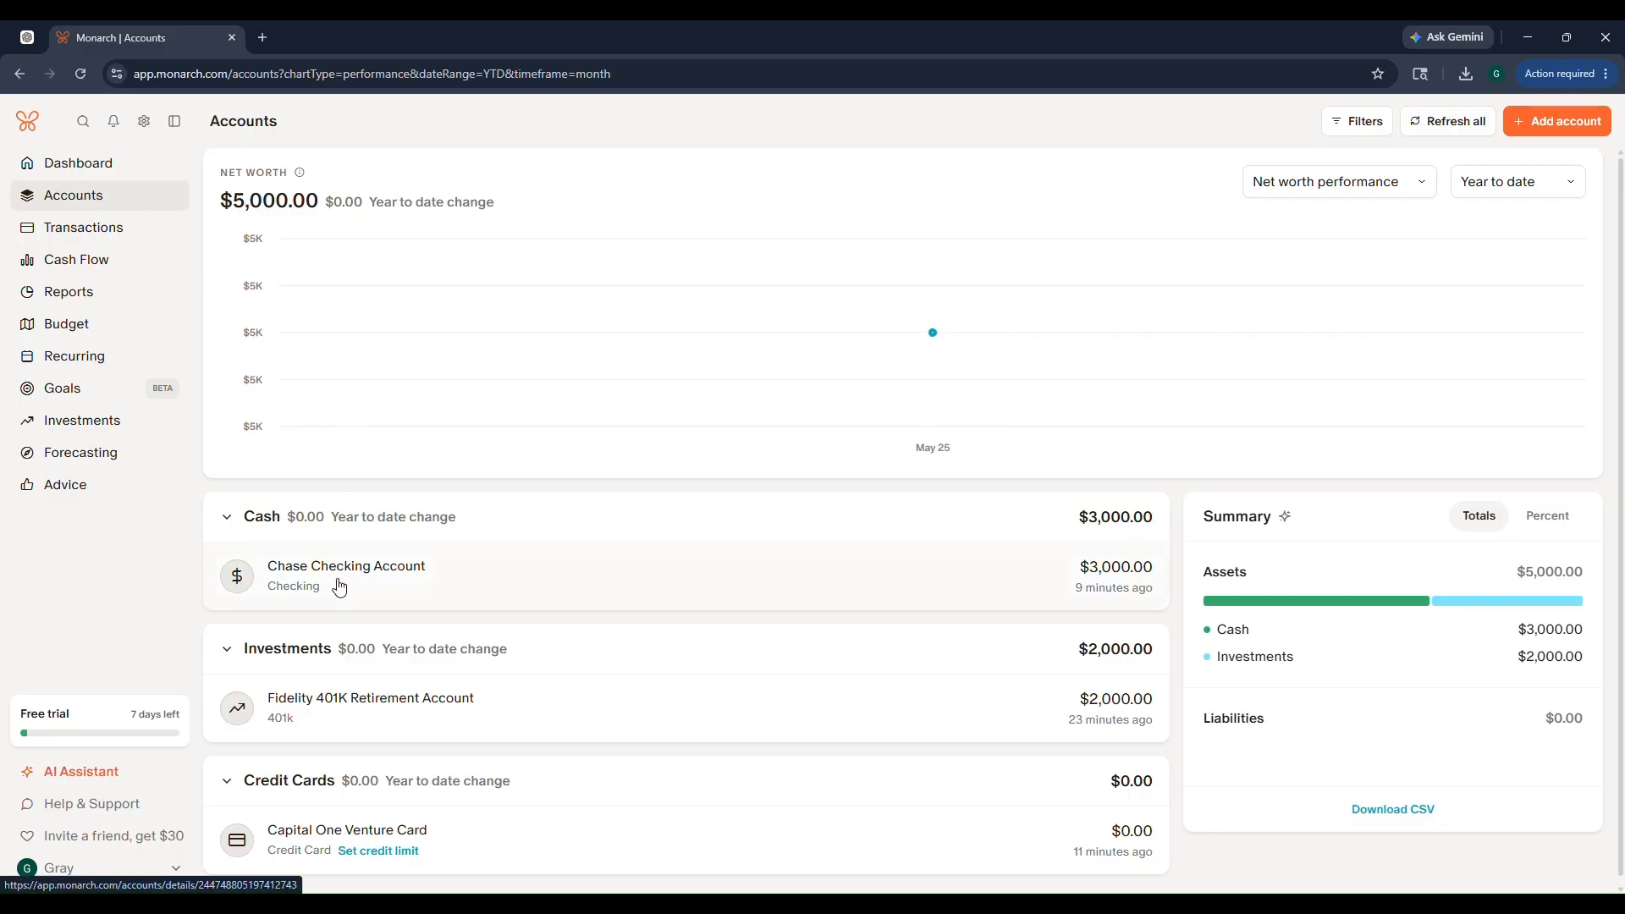
{"action": "scroll", "coordinate": [406, 655], "scroll_direction": "down", "scroll_amount": 1}
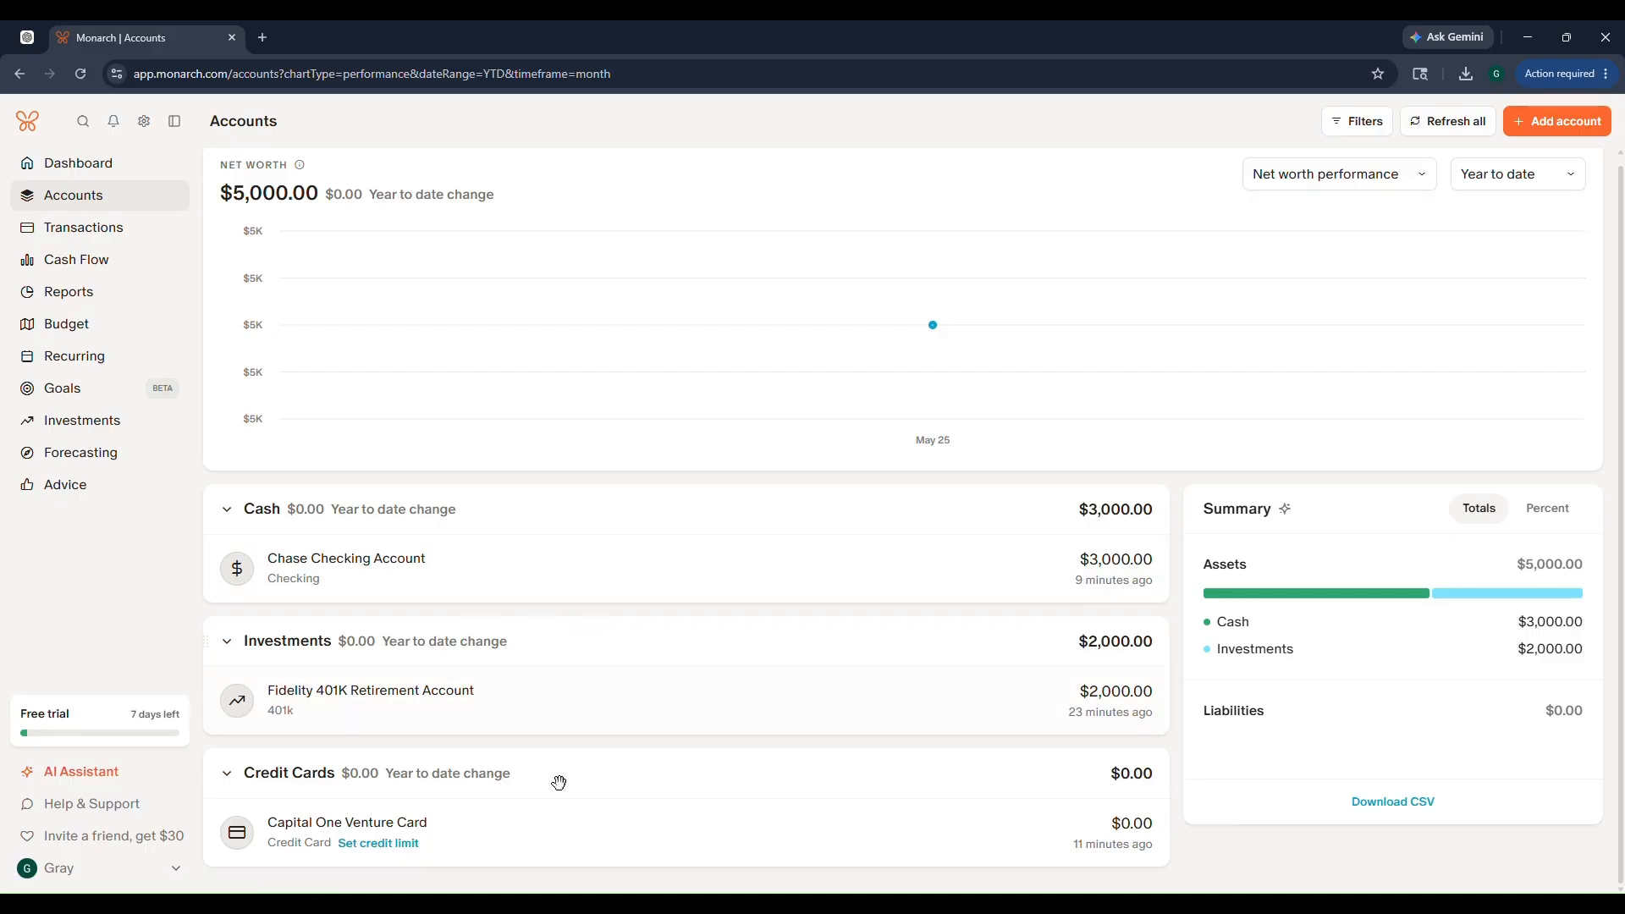
{"action": "left_click", "coordinate": [562, 823]}
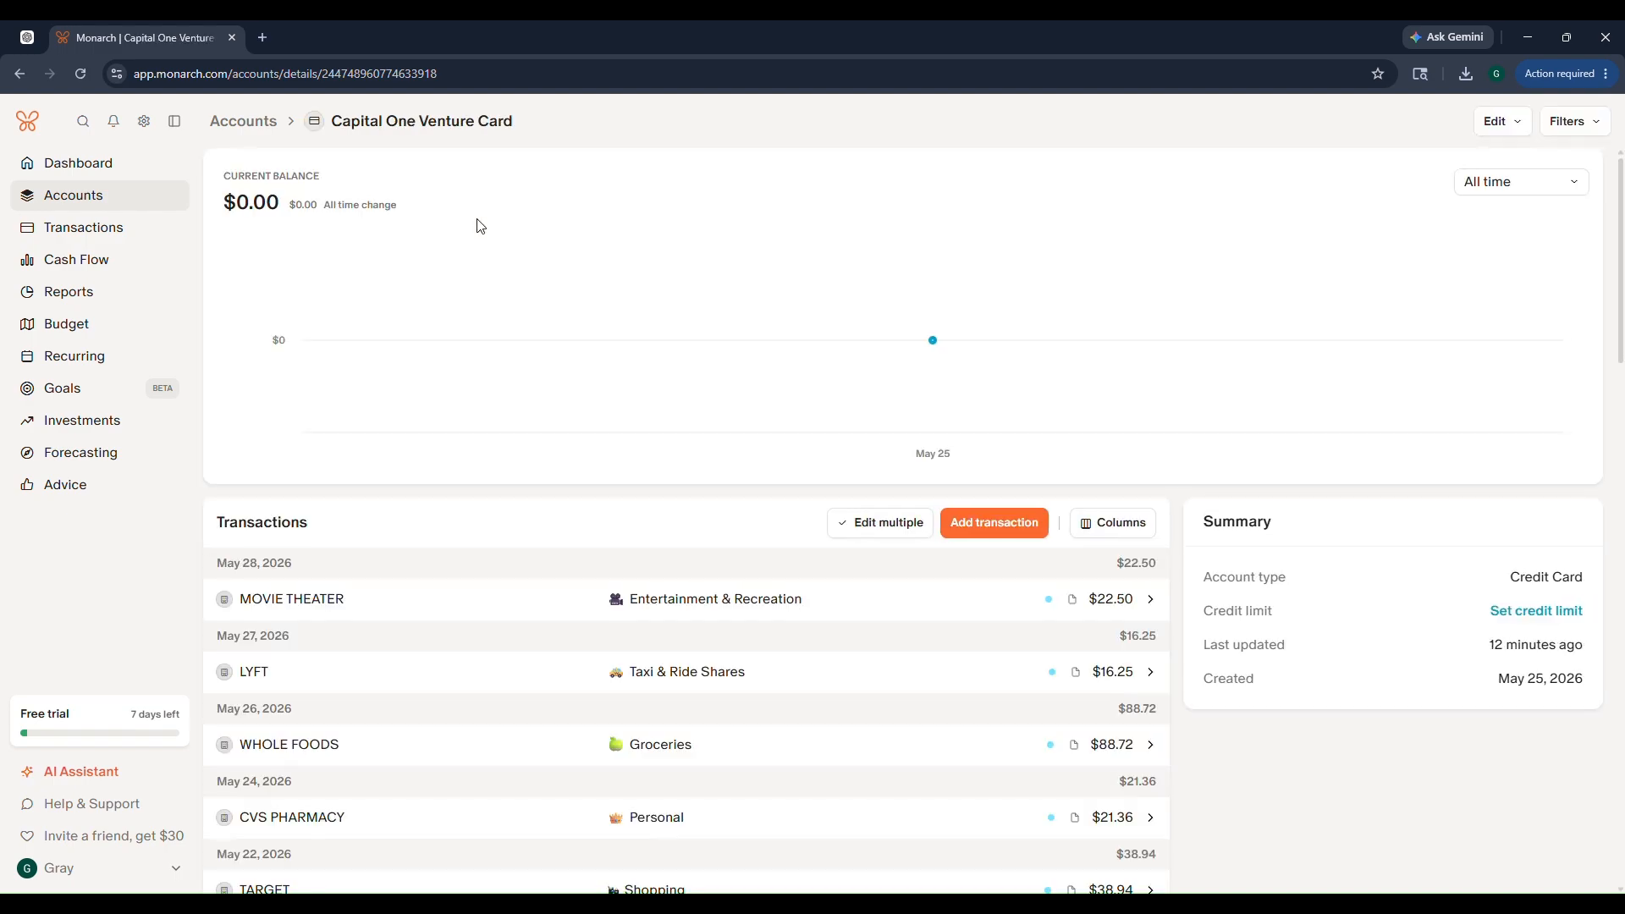
{"action": "scroll", "coordinate": [497, 304], "scroll_direction": "down", "scroll_amount": 2}
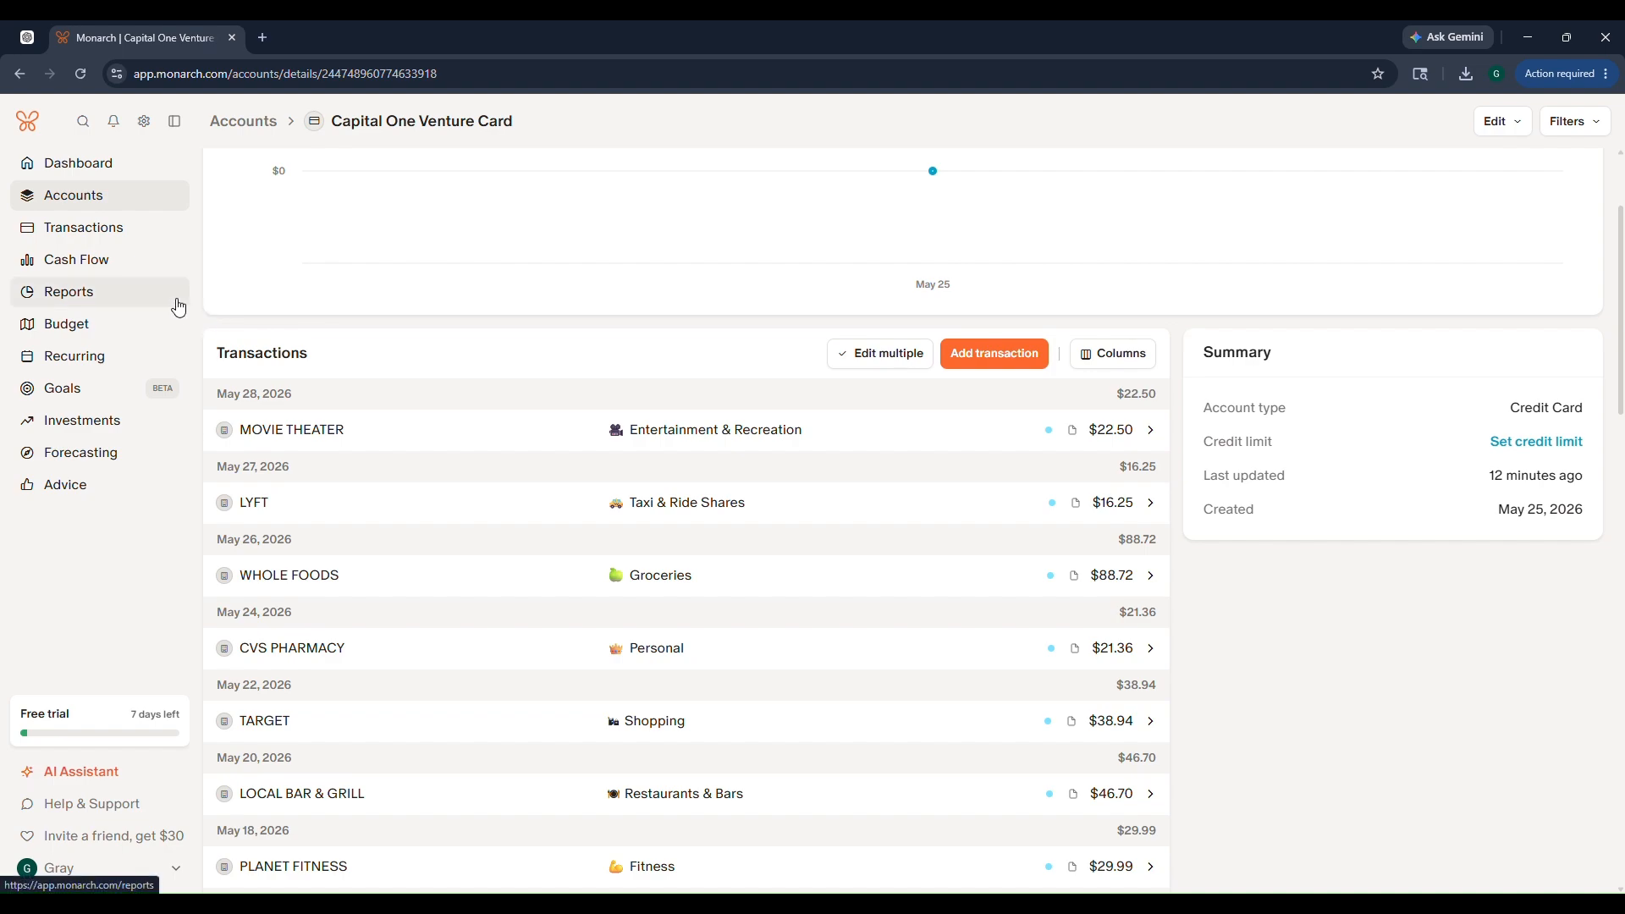
Step: Open the May 2026 budget and look inside the Fixed, Flexible and Non-Monthly expense groups, collapsing each again
{"action": "left_click", "coordinate": [132, 325]}
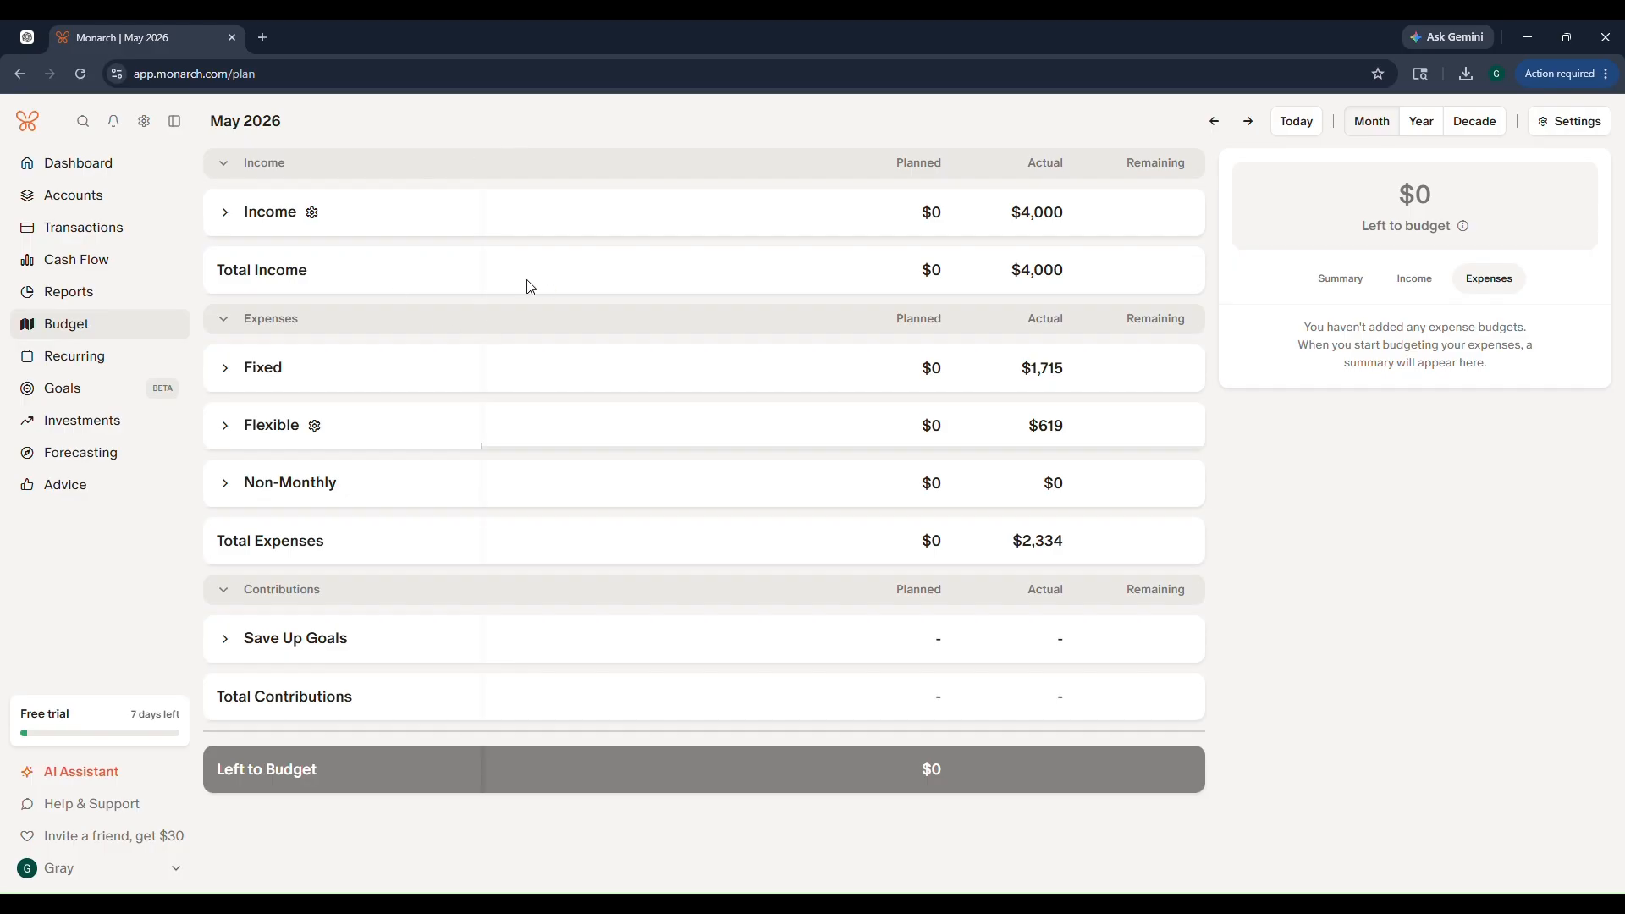
{"action": "left_click", "coordinate": [225, 377]}
{"action": "left_click", "coordinate": [224, 372]}
{"action": "left_click", "coordinate": [224, 429]}
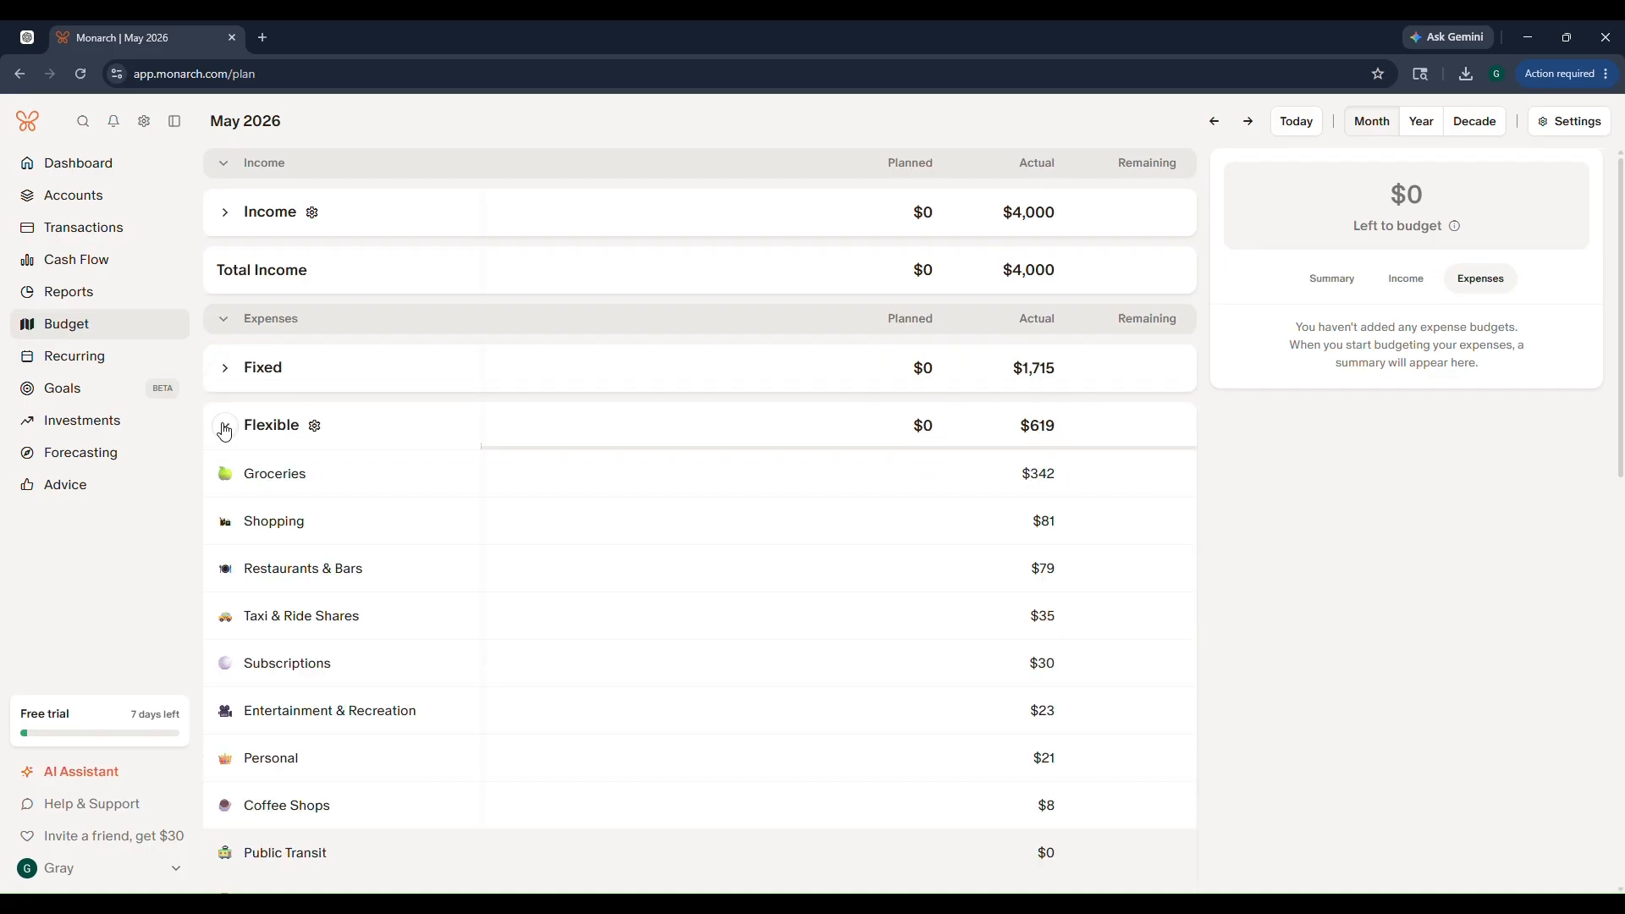
{"action": "left_click", "coordinate": [223, 427]}
{"action": "left_click", "coordinate": [225, 488]}
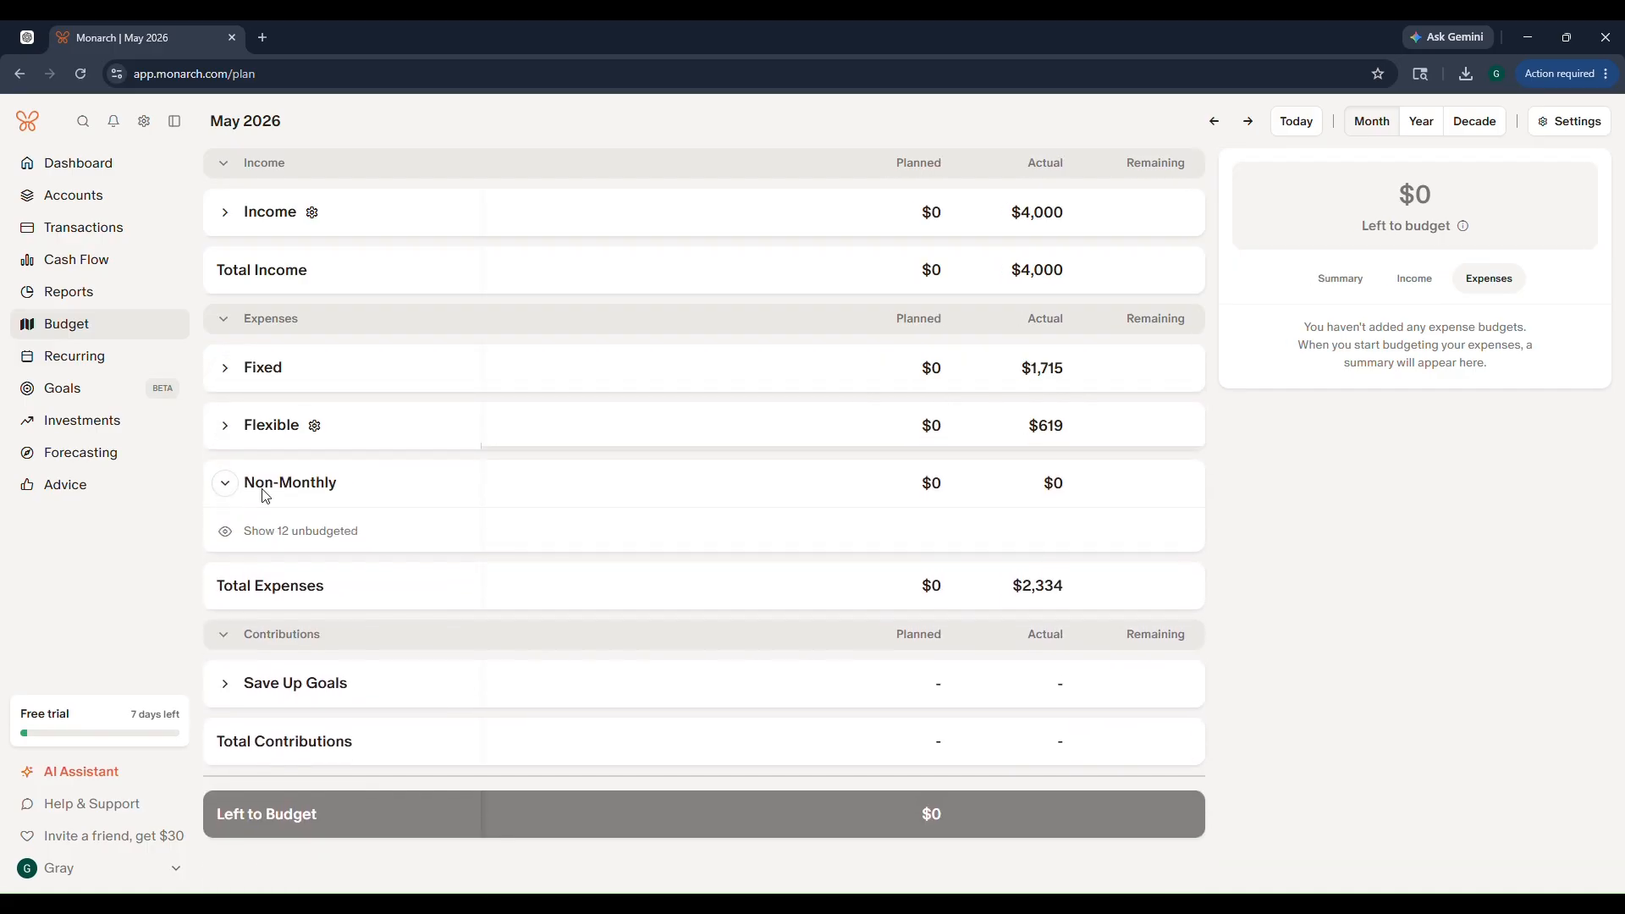
{"action": "left_click", "coordinate": [233, 493]}
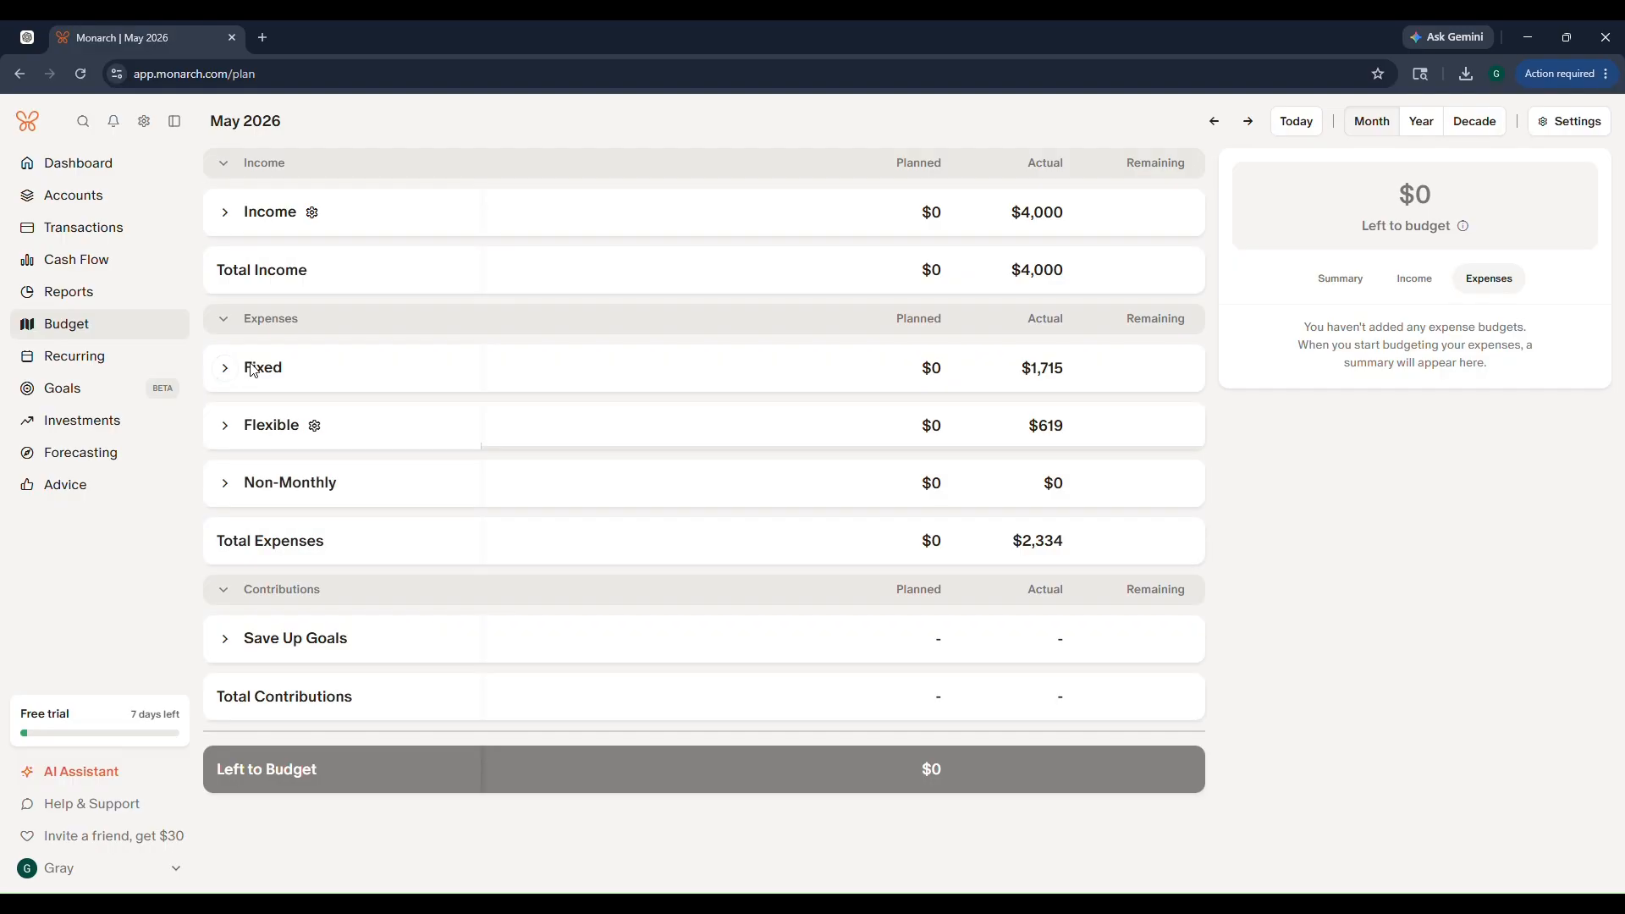
Step: Examine which categories fall under the Flexible and Fixed expense groups, leaving both groups collapsed
{"action": "left_click", "coordinate": [225, 425]}
{"action": "scroll", "coordinate": [325, 459], "scroll_direction": "down", "scroll_amount": 3}
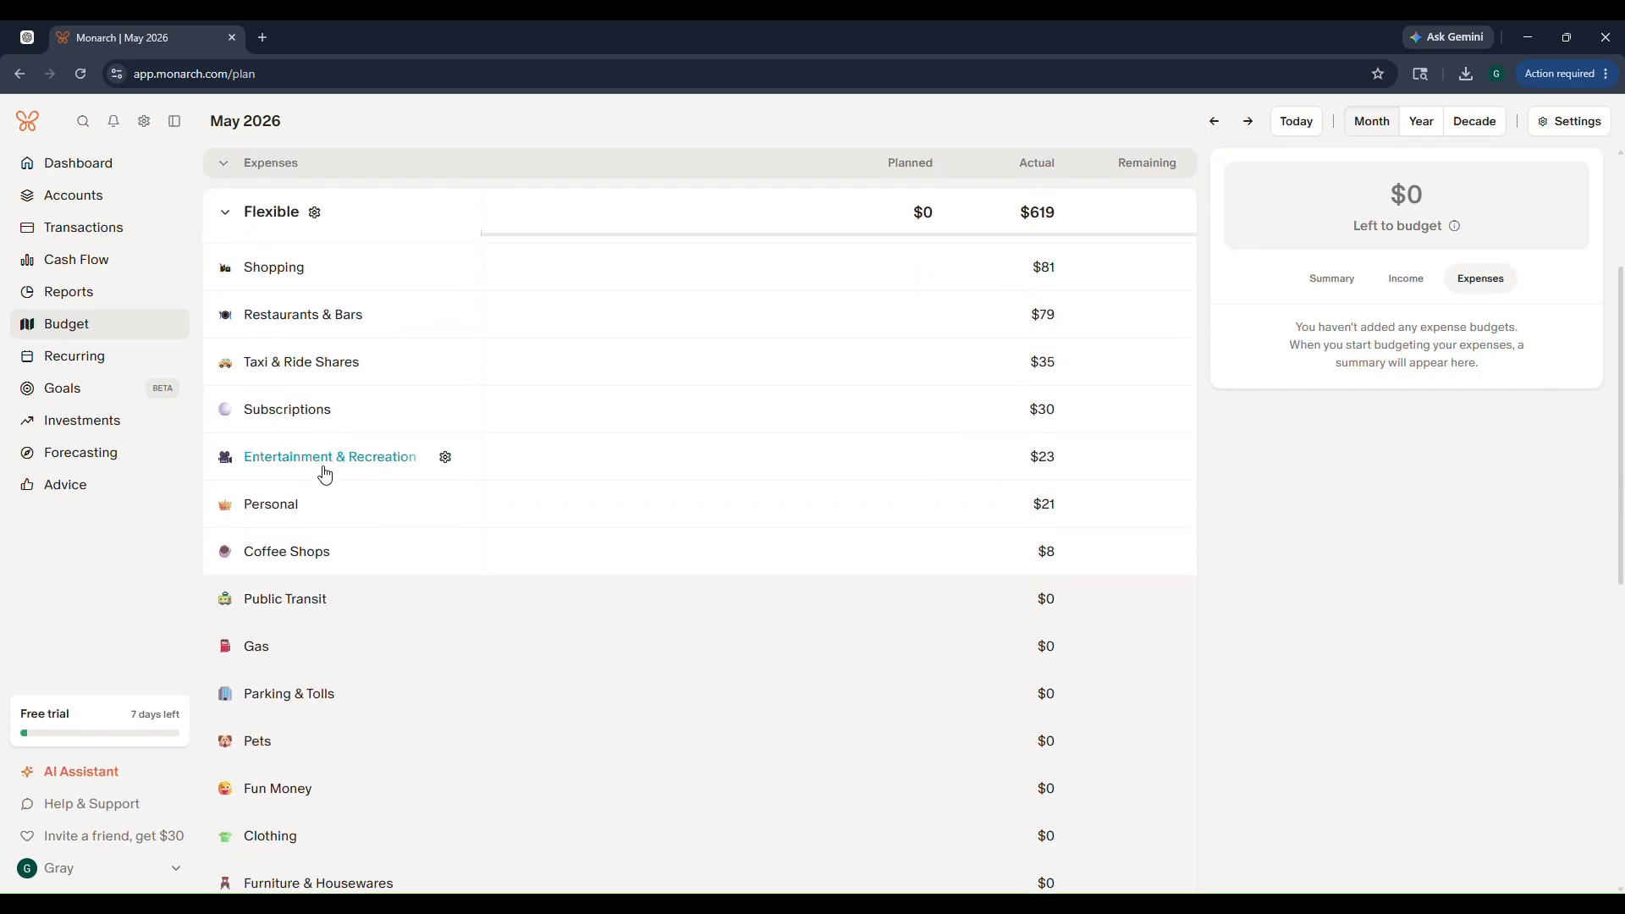
{"action": "scroll", "coordinate": [334, 419], "scroll_direction": "down", "scroll_amount": 2}
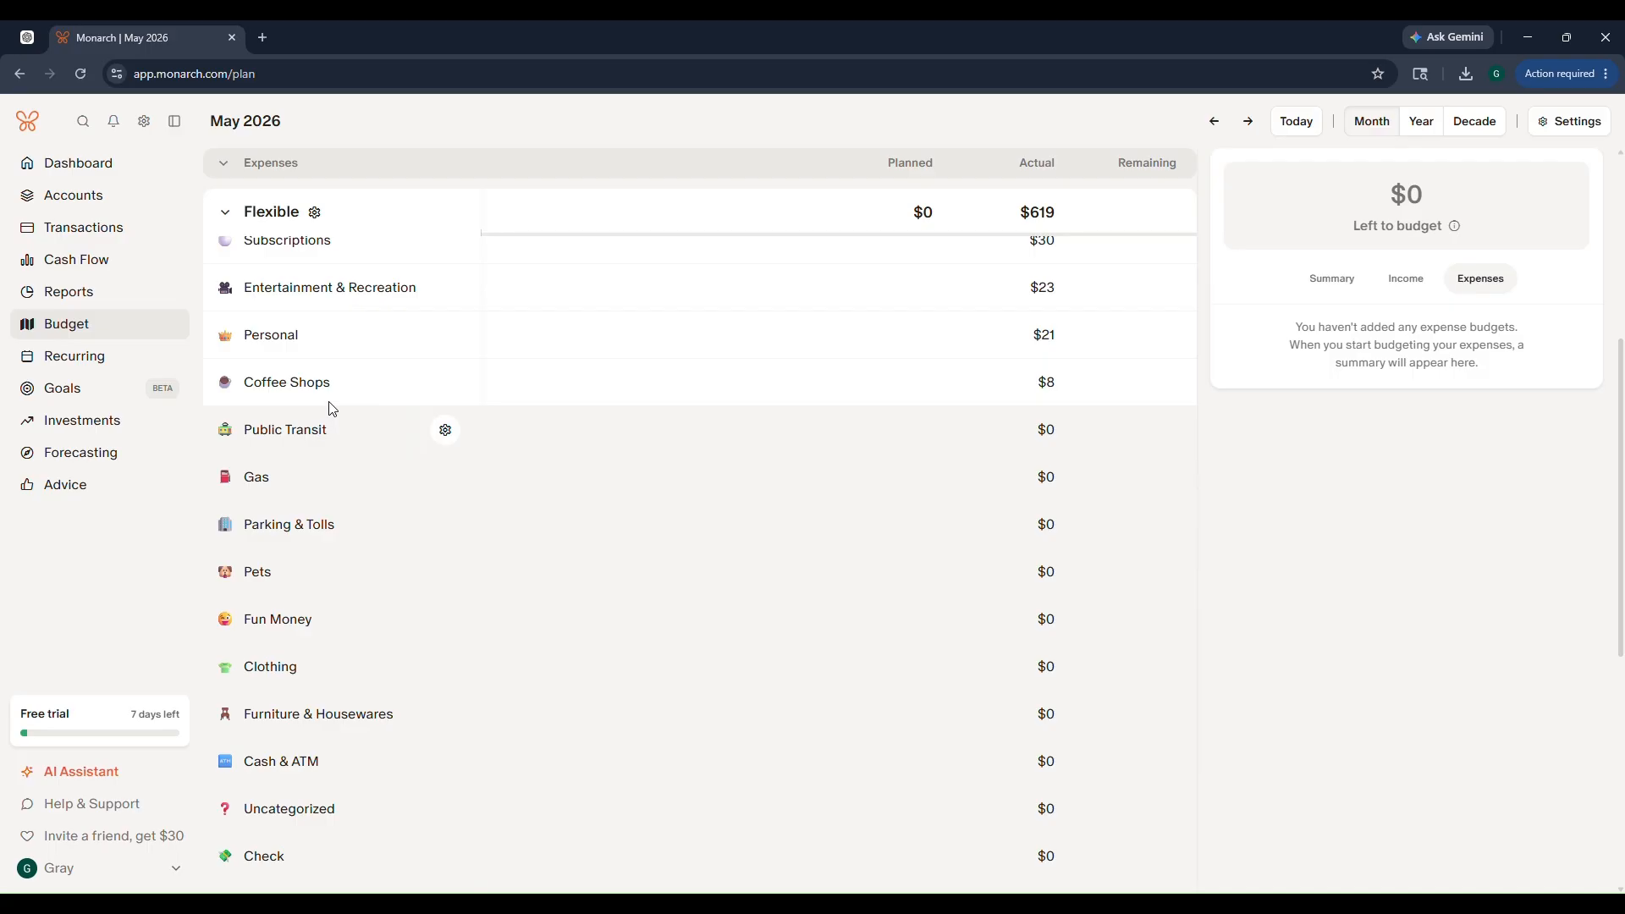
{"action": "scroll", "coordinate": [341, 393], "scroll_direction": "up", "scroll_amount": 5}
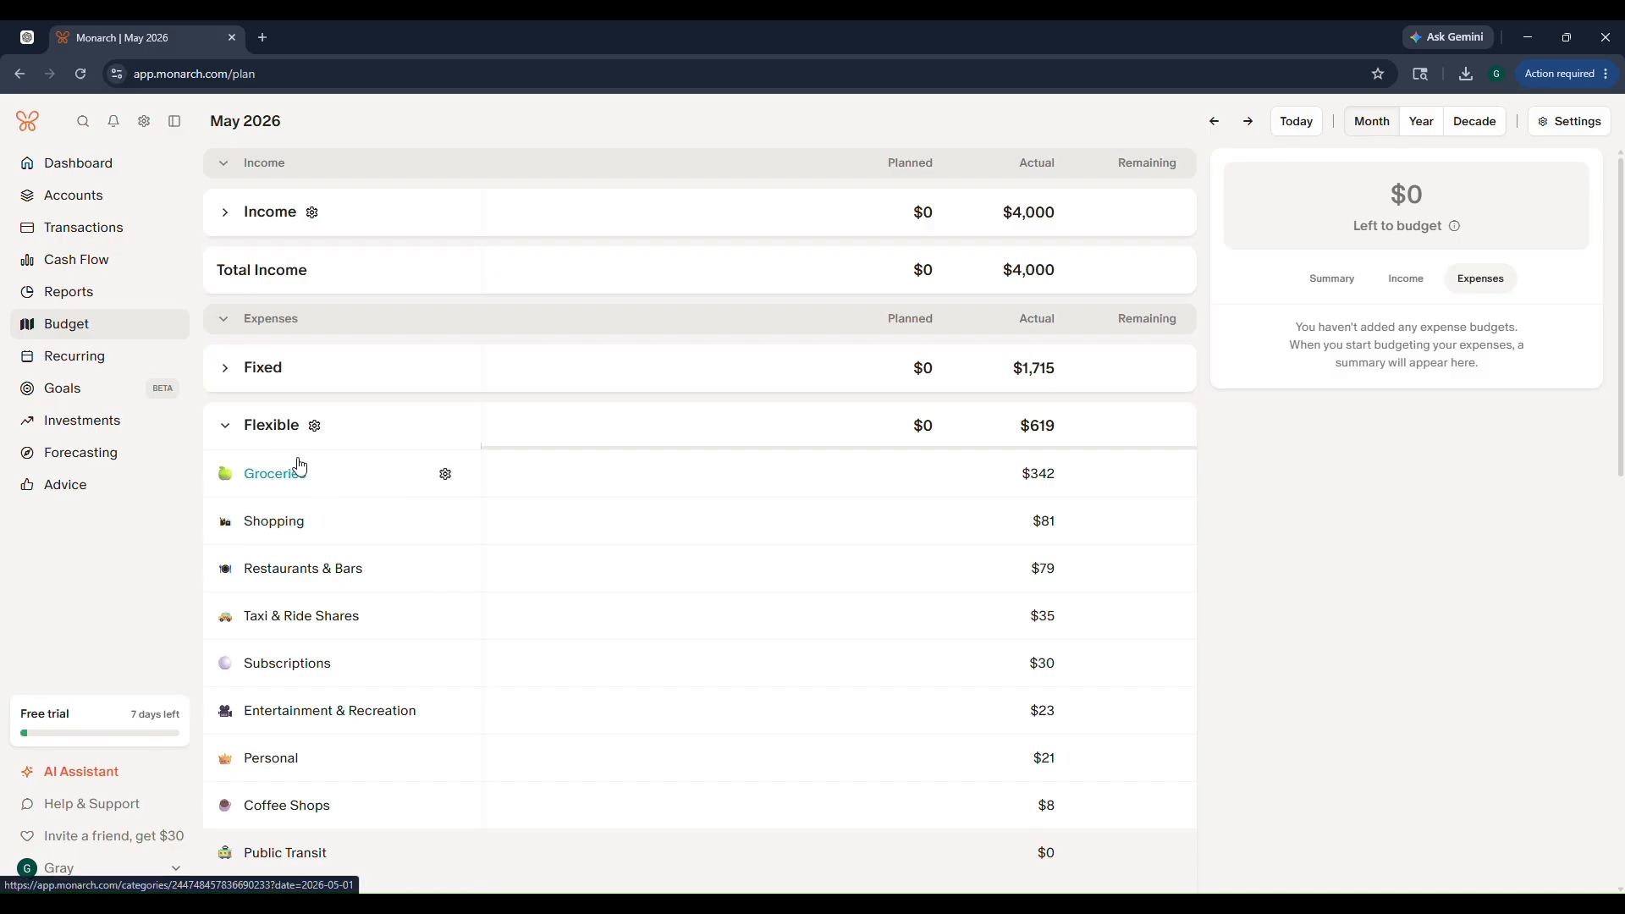
{"action": "left_click", "coordinate": [222, 426]}
{"action": "left_click", "coordinate": [224, 372]}
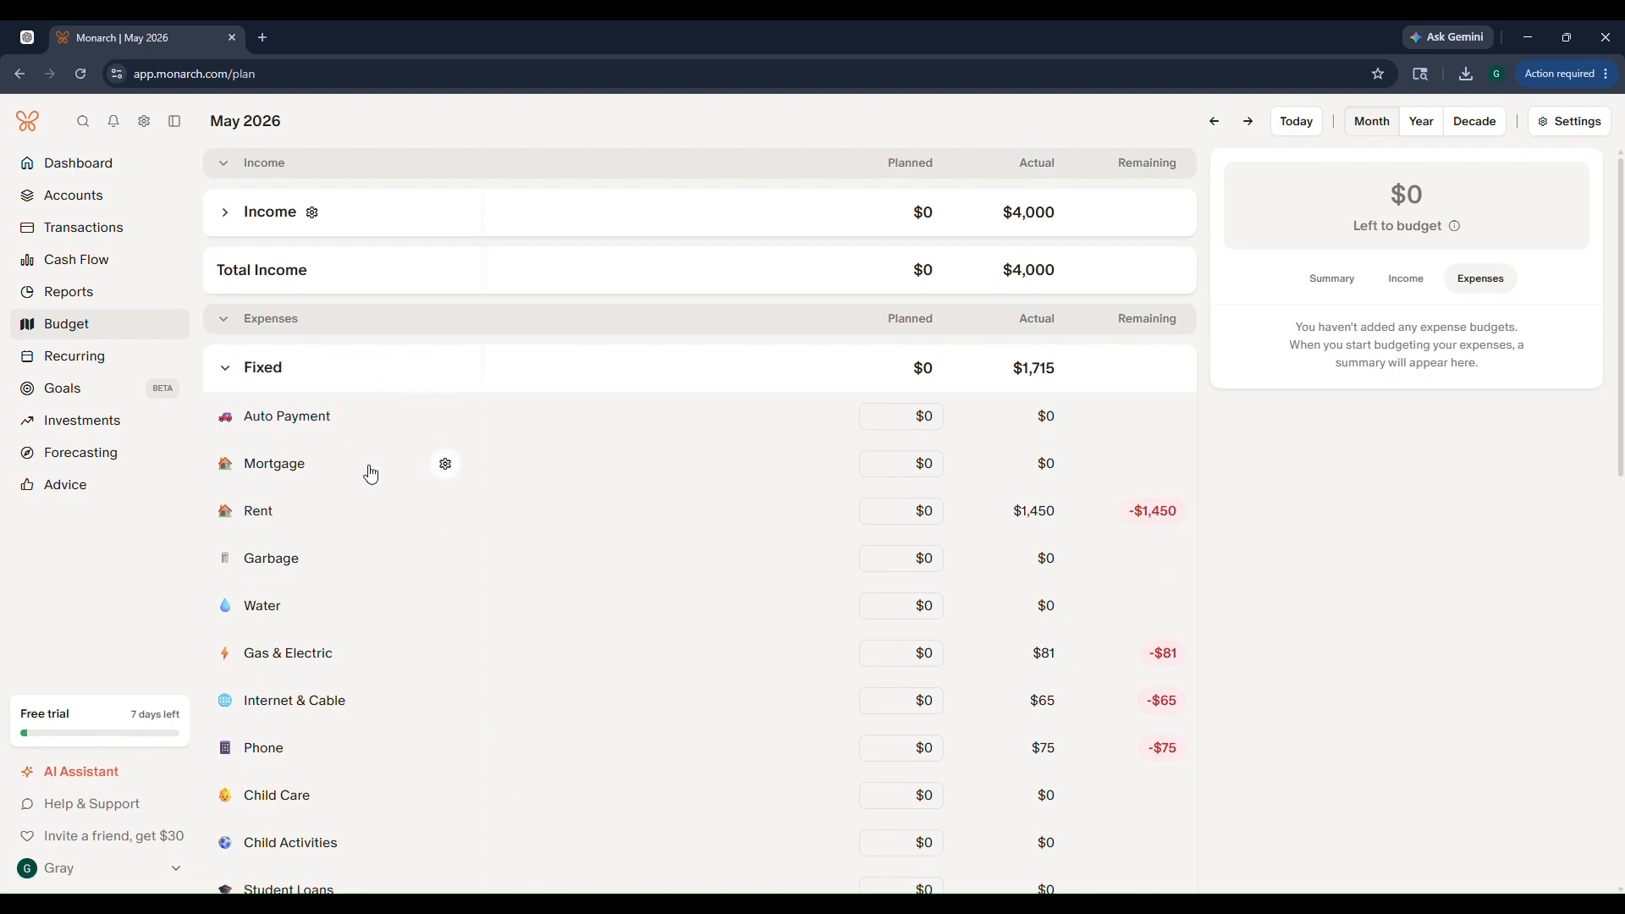
{"action": "left_click", "coordinate": [229, 372]}
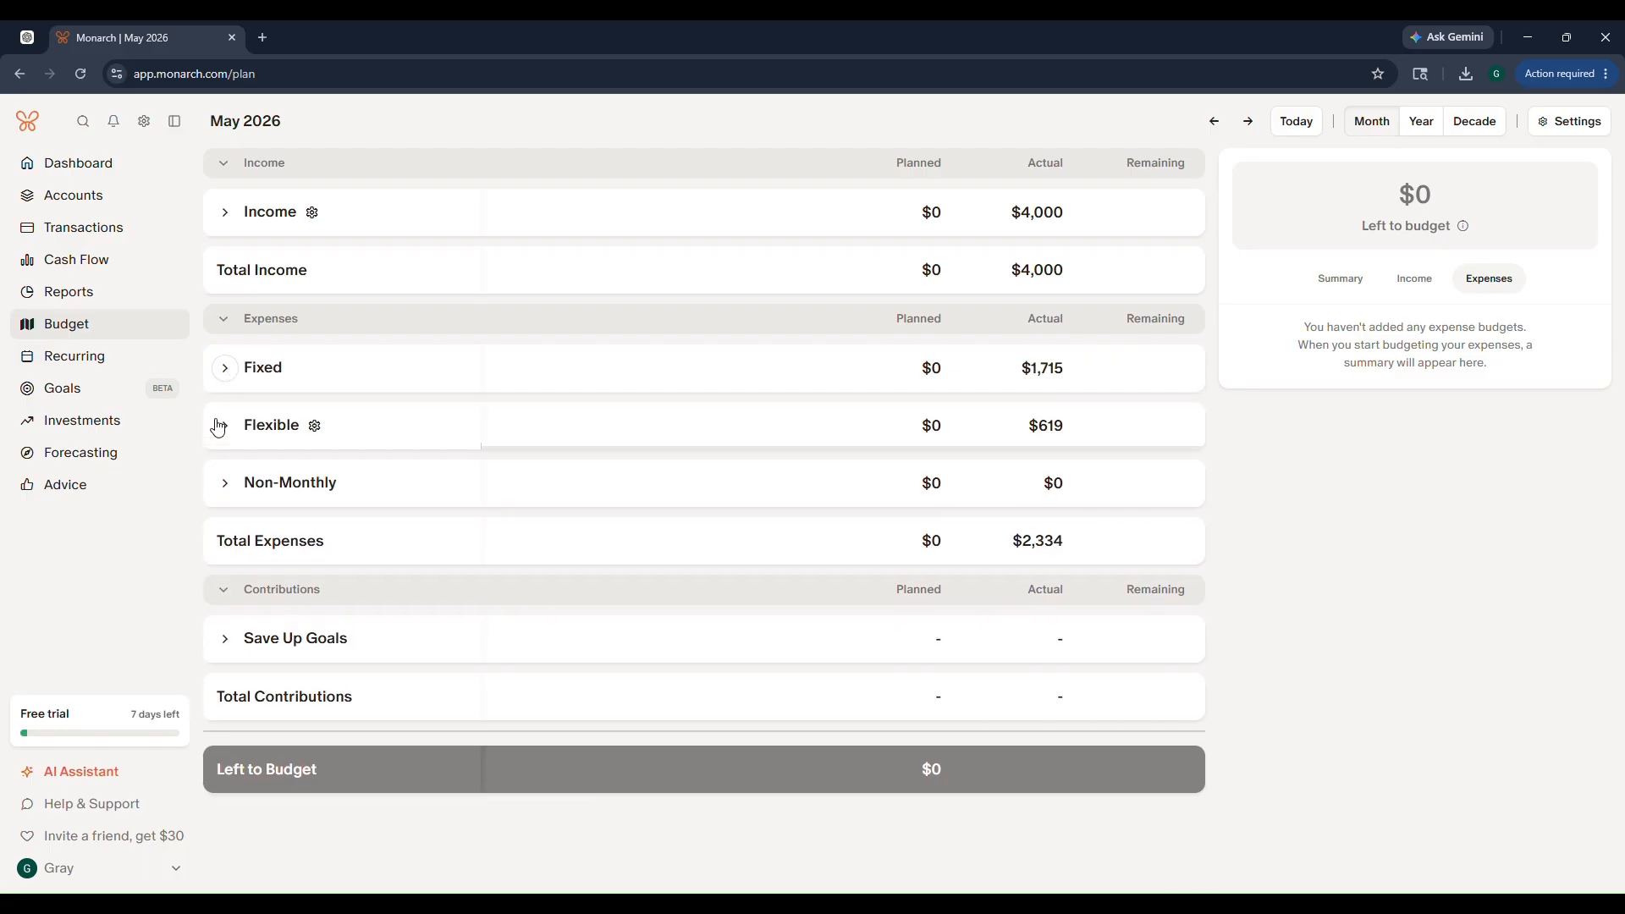
{"action": "left_click", "coordinate": [225, 430]}
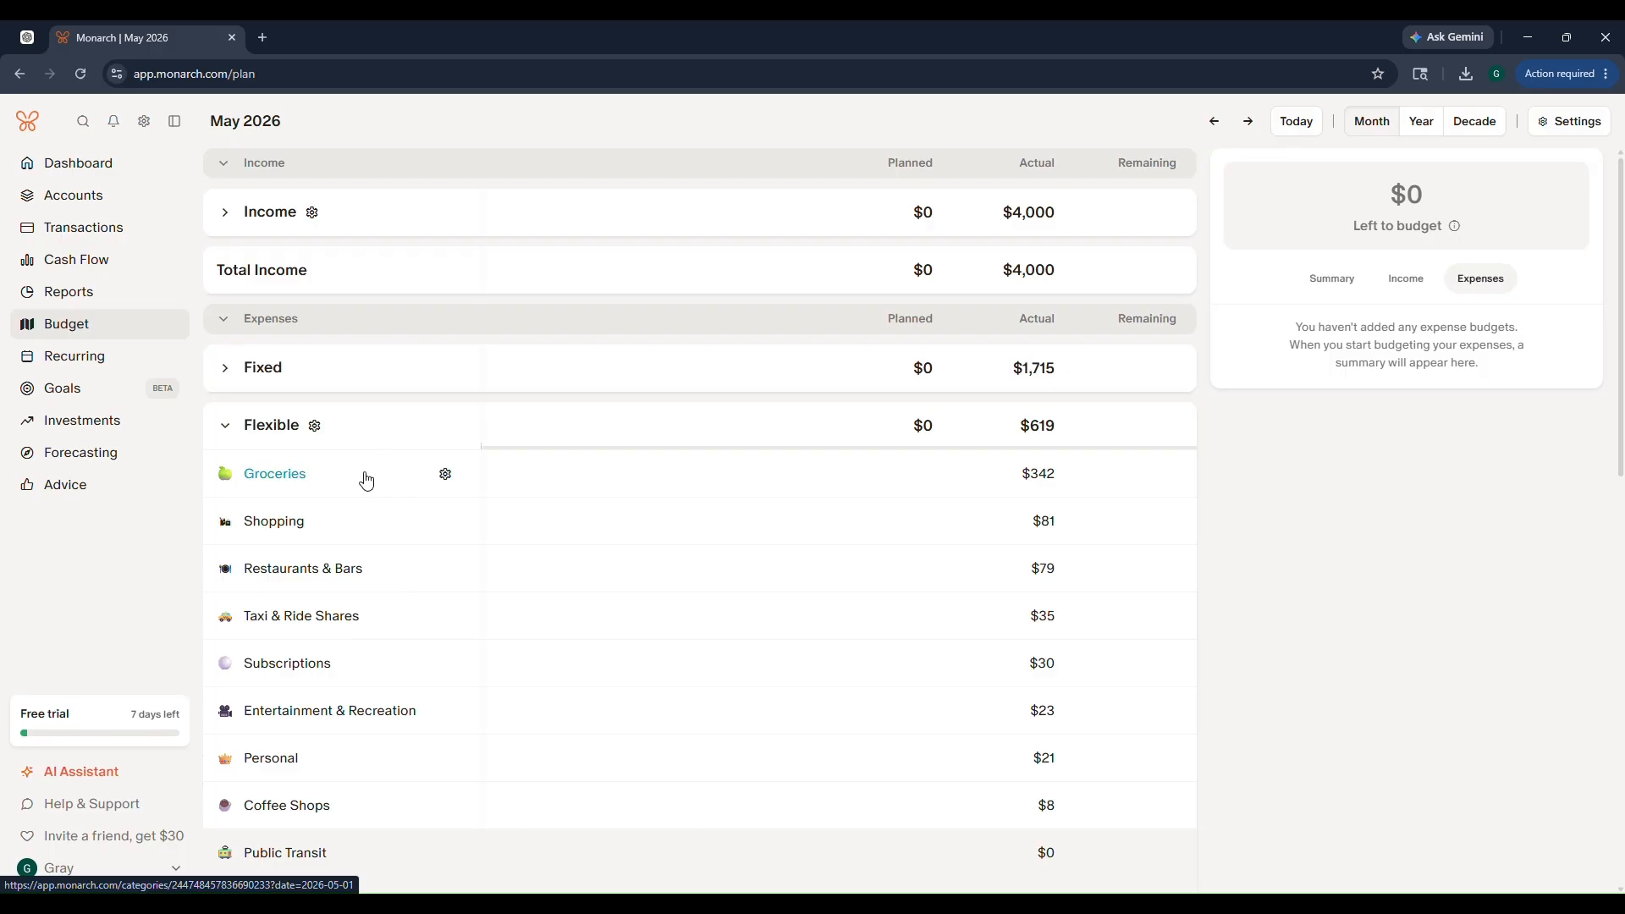
{"action": "left_click", "coordinate": [225, 425]}
Step: Open the household category settings and review the default income and expense groups with their categories
{"action": "left_click", "coordinate": [144, 121]}
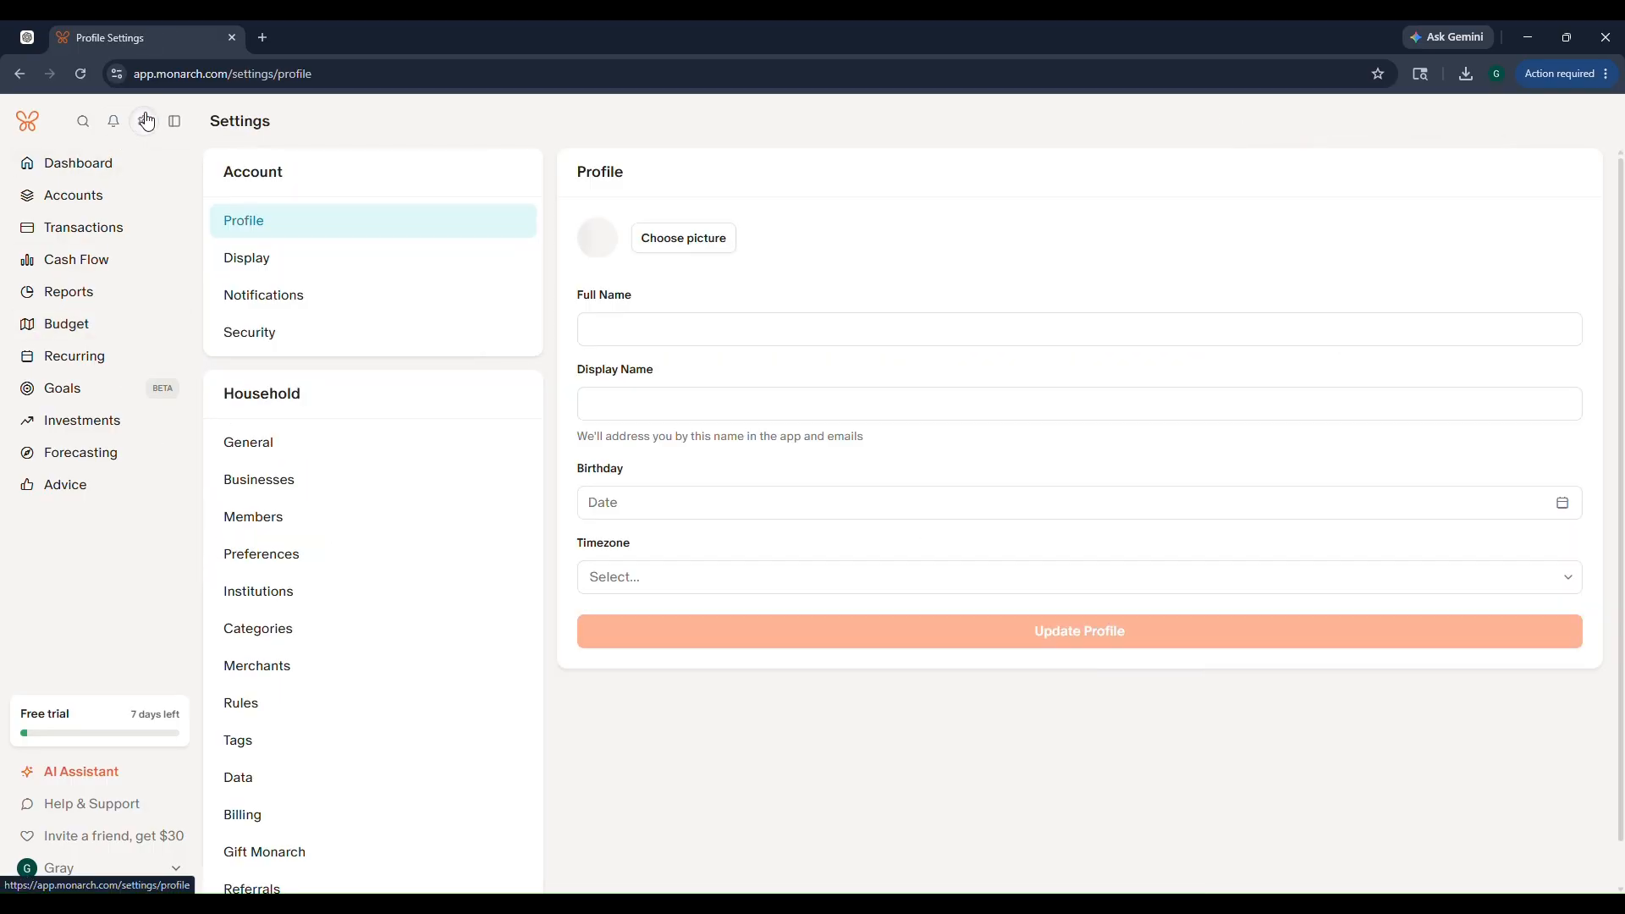
{"action": "left_click", "coordinate": [328, 633]}
{"action": "left_click", "coordinate": [1013, 175]}
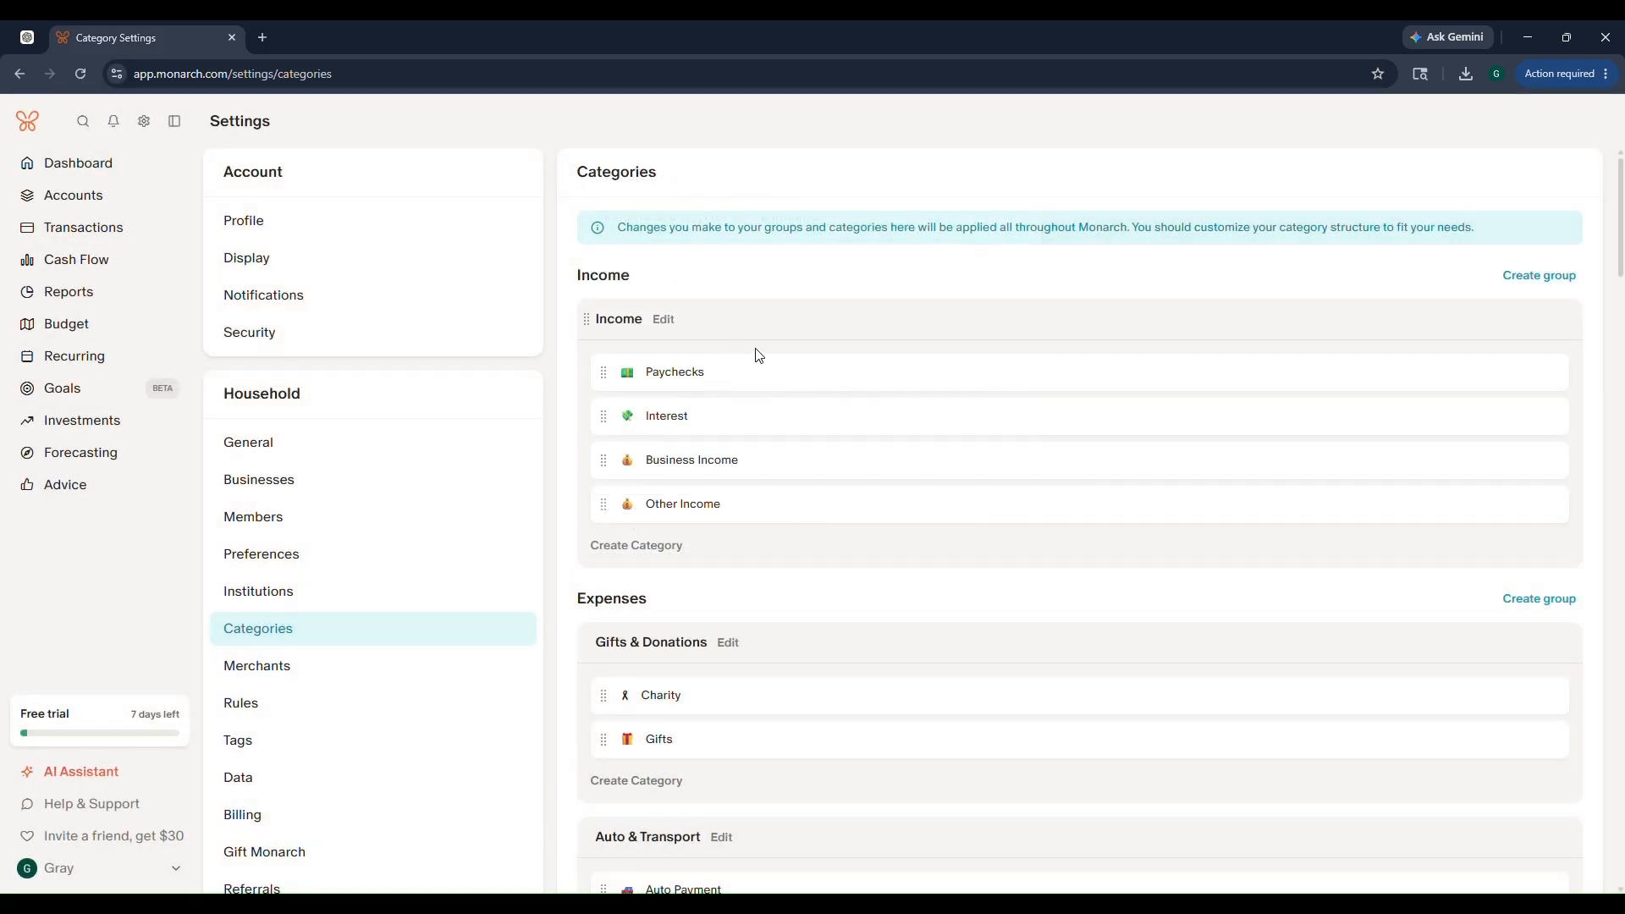
{"action": "scroll", "coordinate": [699, 377], "scroll_direction": "down", "scroll_amount": 3}
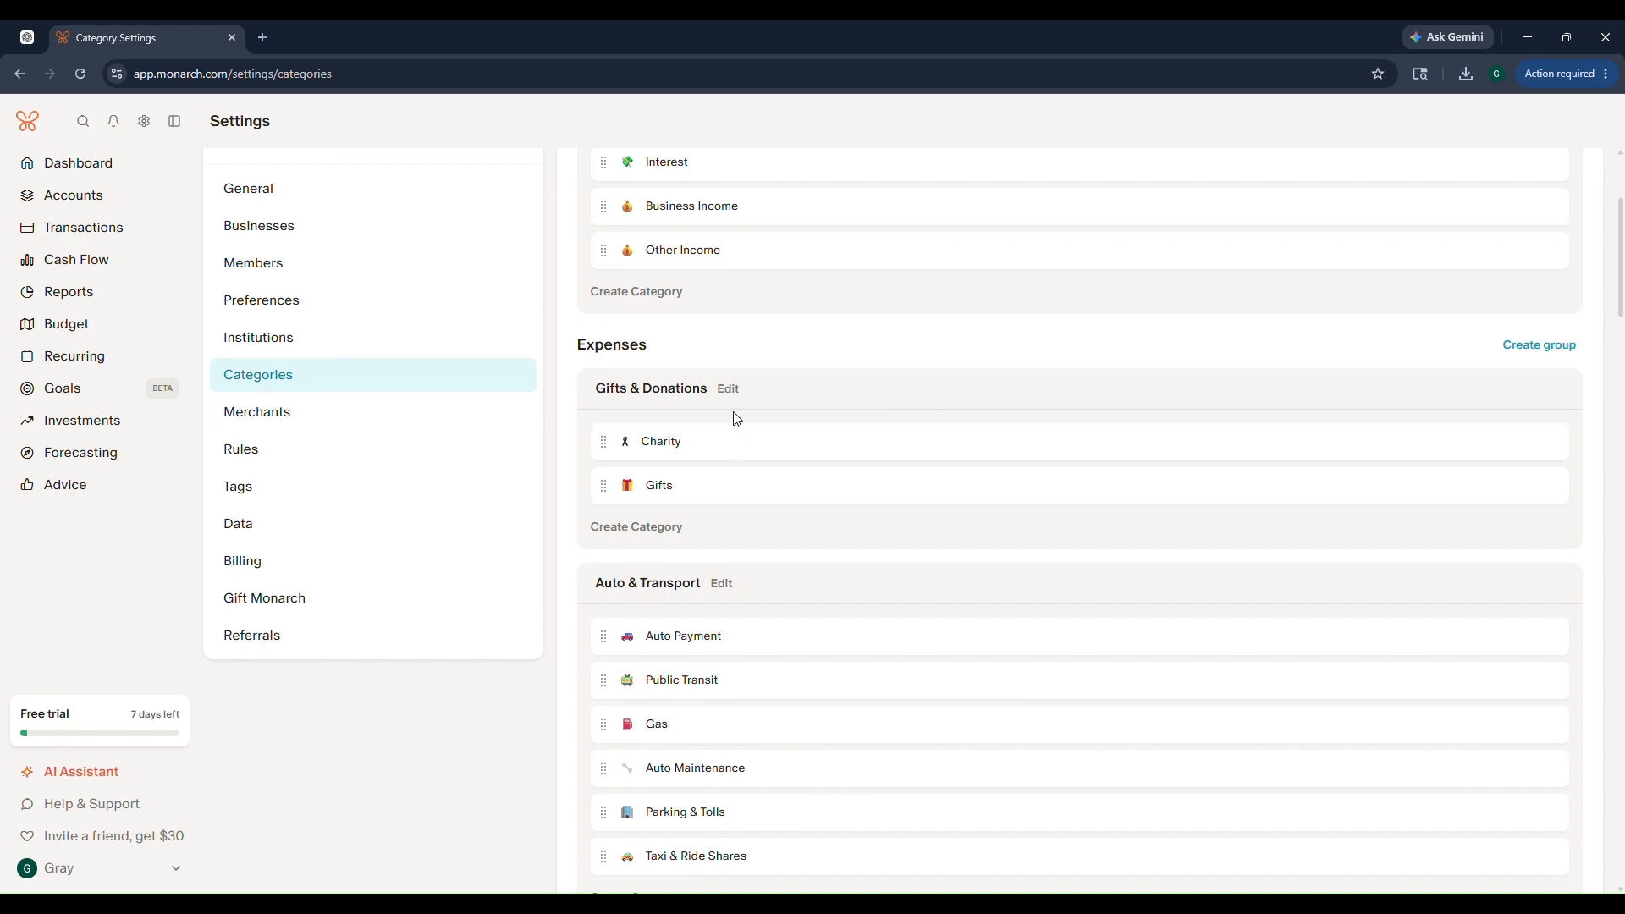
{"action": "scroll", "coordinate": [736, 438], "scroll_direction": "down", "scroll_amount": 4}
{"action": "scroll", "coordinate": [765, 401], "scroll_direction": "down", "scroll_amount": 2}
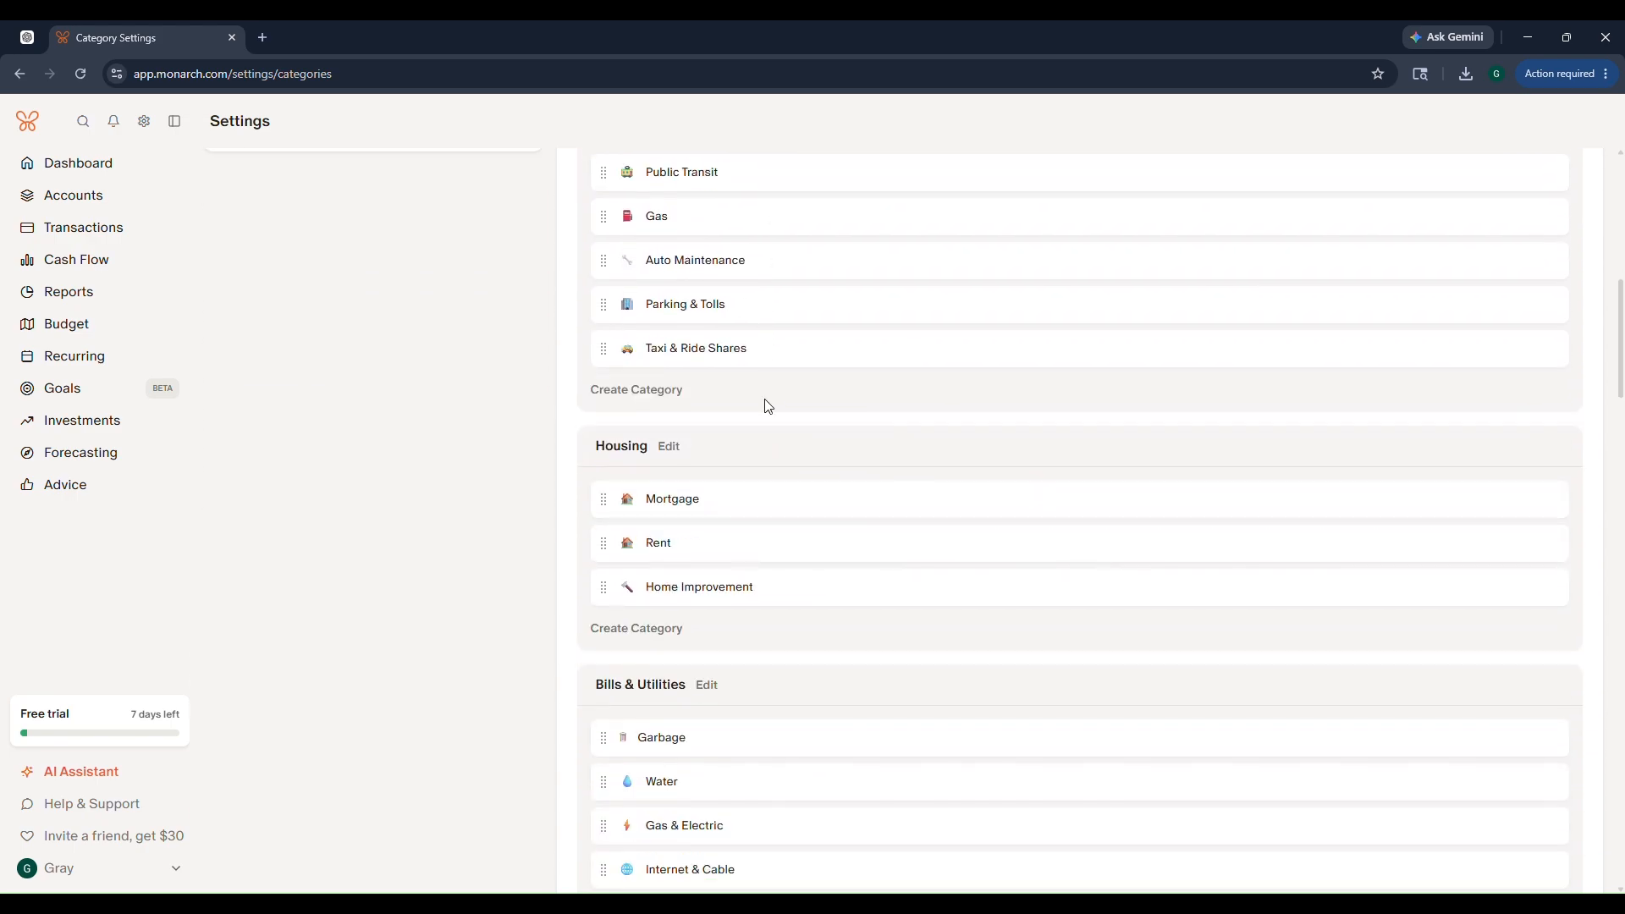
{"action": "scroll", "coordinate": [768, 407], "scroll_direction": "down", "scroll_amount": 2}
{"action": "scroll", "coordinate": [767, 404], "scroll_direction": "up", "scroll_amount": 6}
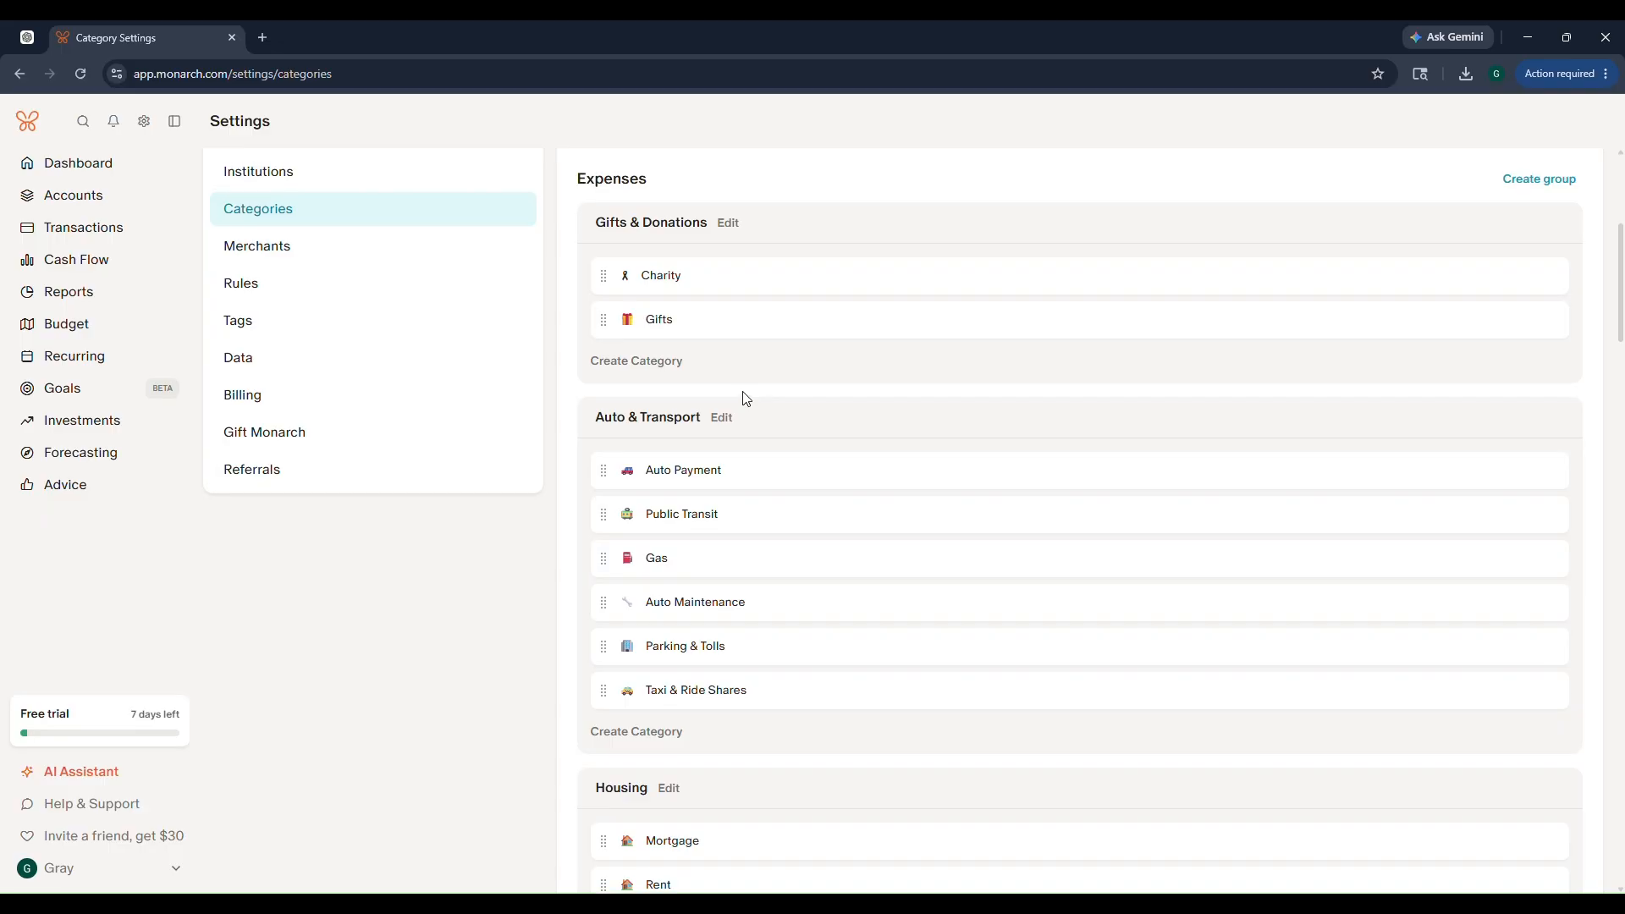
{"action": "scroll", "coordinate": [745, 398], "scroll_direction": "up", "scroll_amount": 5}
Step: Return to the May 2026 budget and check which budgeting system is selected in the budget settings
{"action": "left_click", "coordinate": [84, 324]}
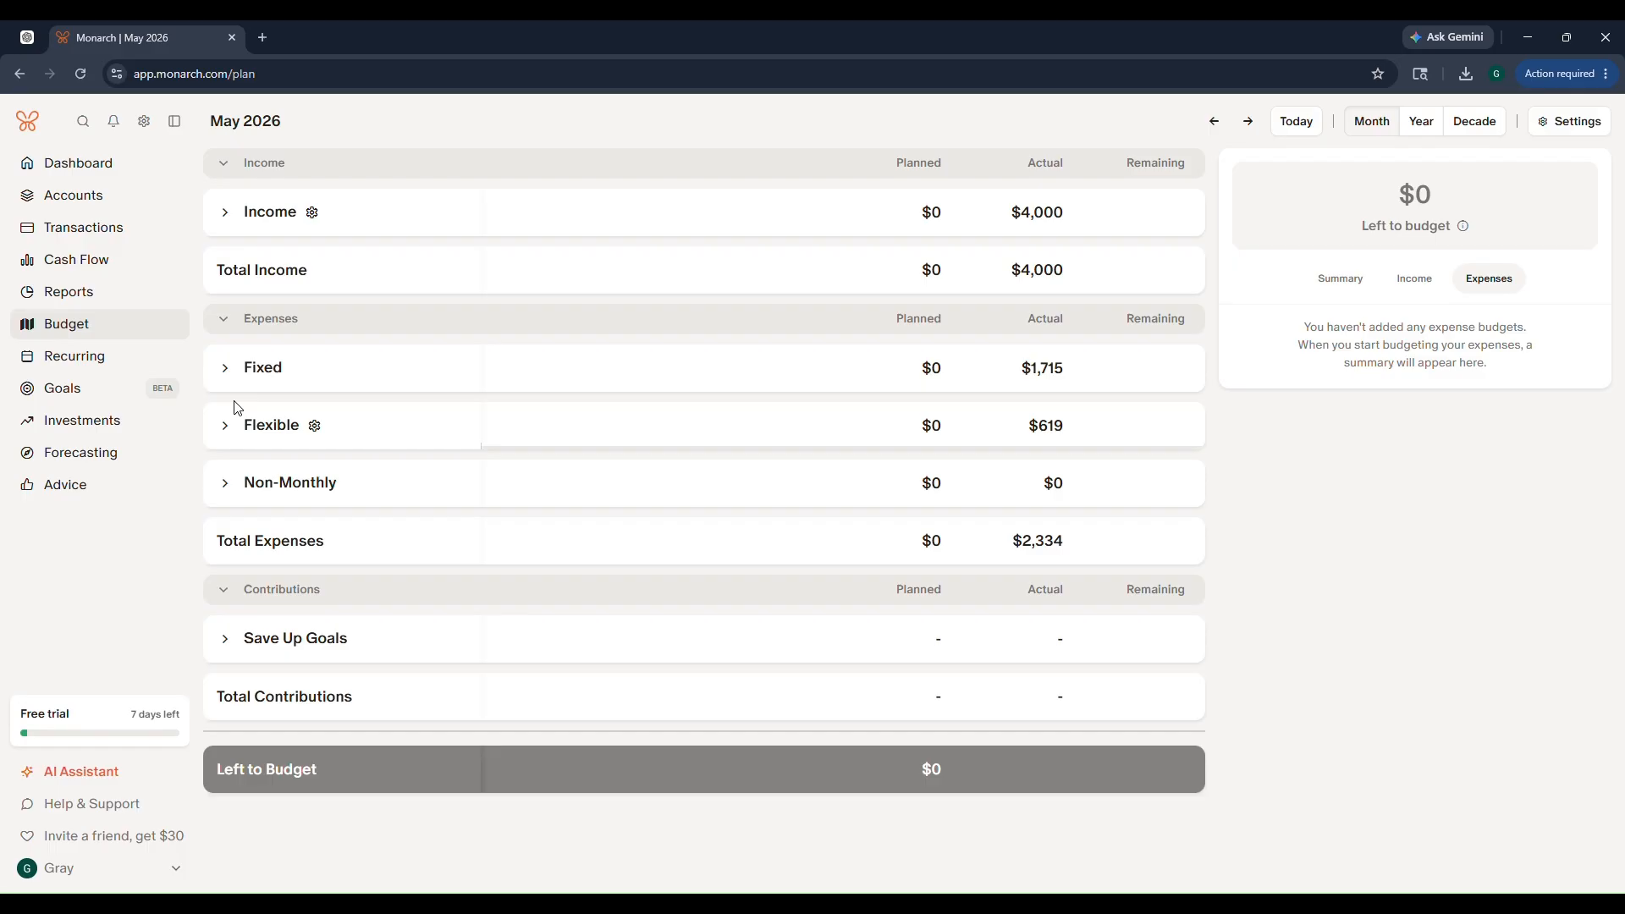
{"action": "left_click", "coordinate": [224, 425]}
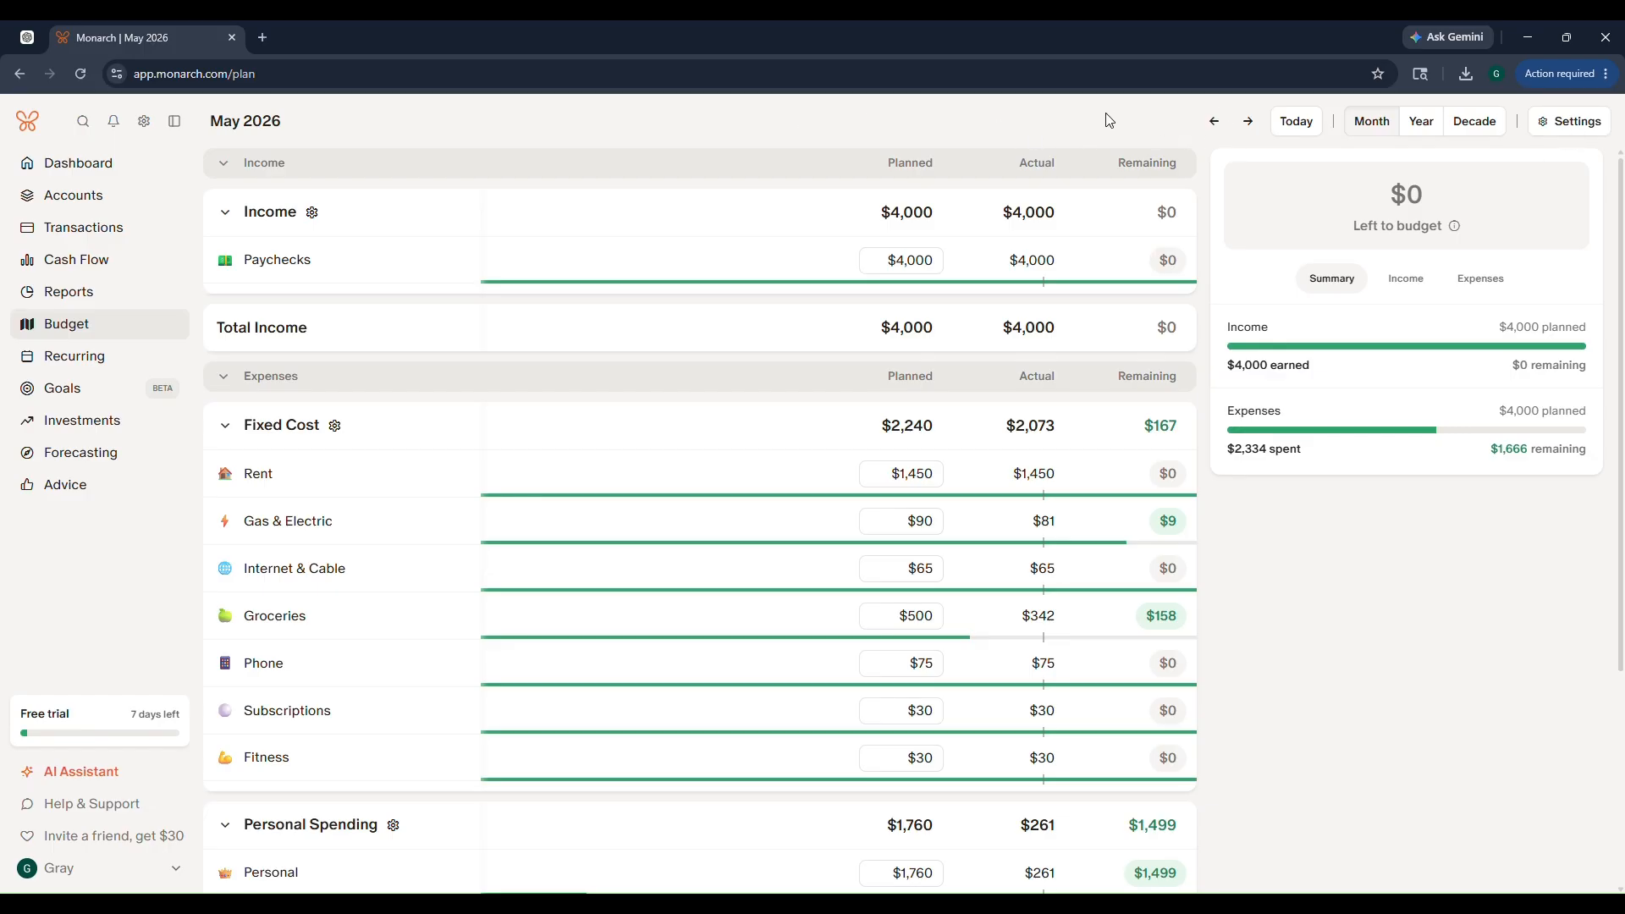
{"action": "left_click", "coordinate": [1574, 126]}
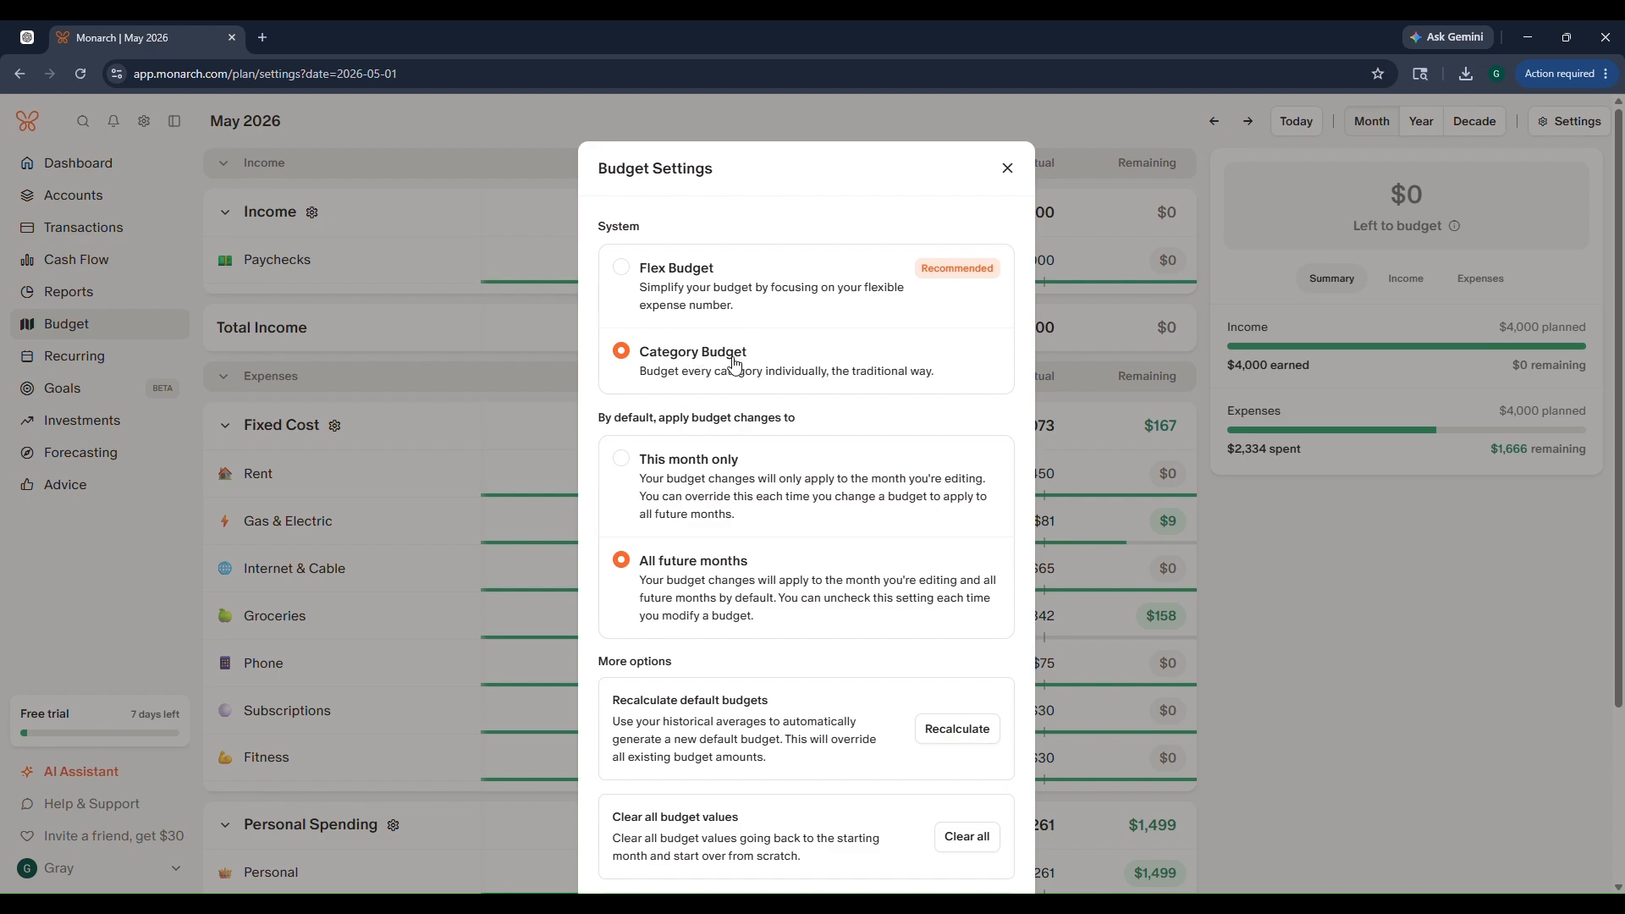
{"action": "left_click", "coordinate": [1007, 168]}
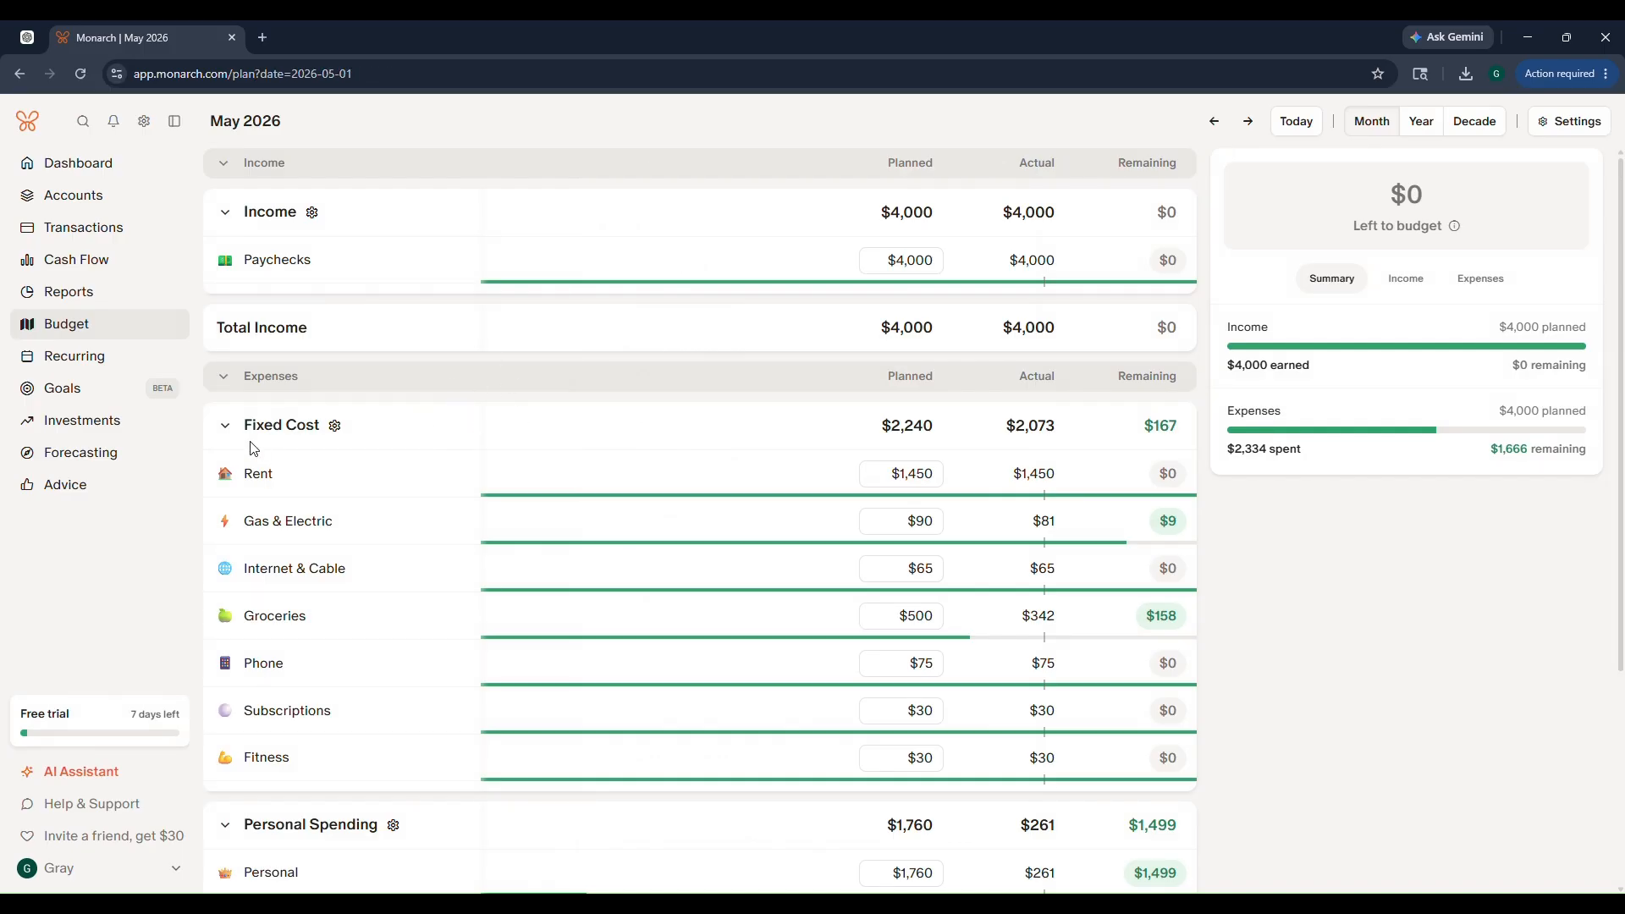
{"action": "scroll", "coordinate": [293, 409], "scroll_direction": "down", "scroll_amount": 2}
{"action": "scroll", "coordinate": [293, 409], "scroll_direction": "up", "scroll_amount": 2}
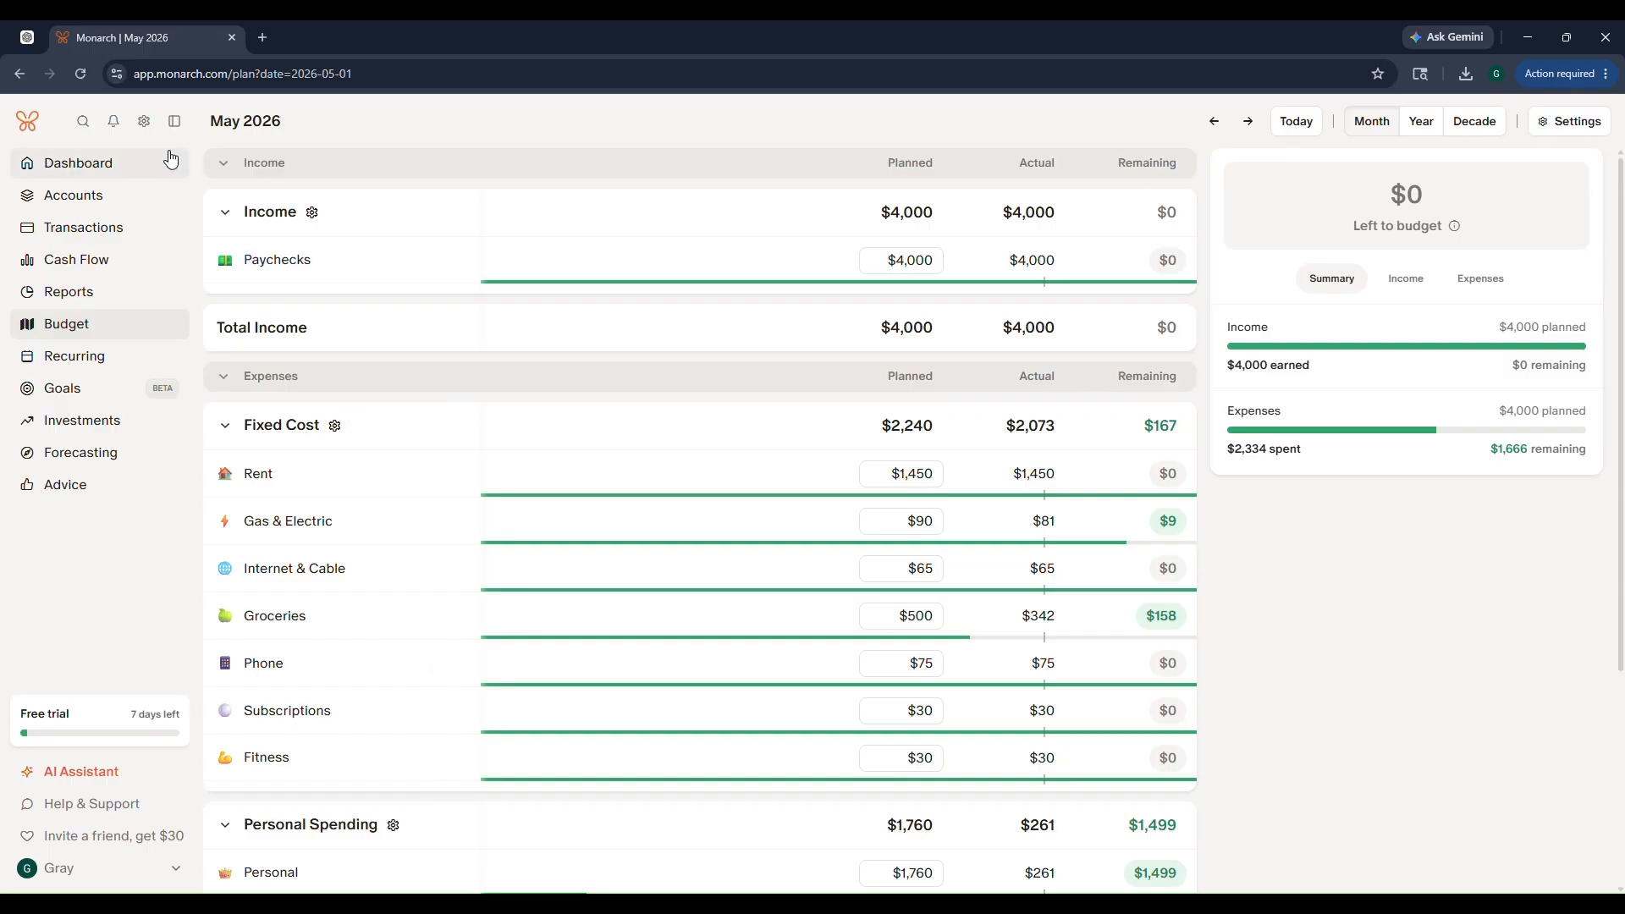
Step: Return to the household category settings and inspect the details of the disabled Office Supplies & Expenses category without changing it
{"action": "left_click", "coordinate": [144, 121]}
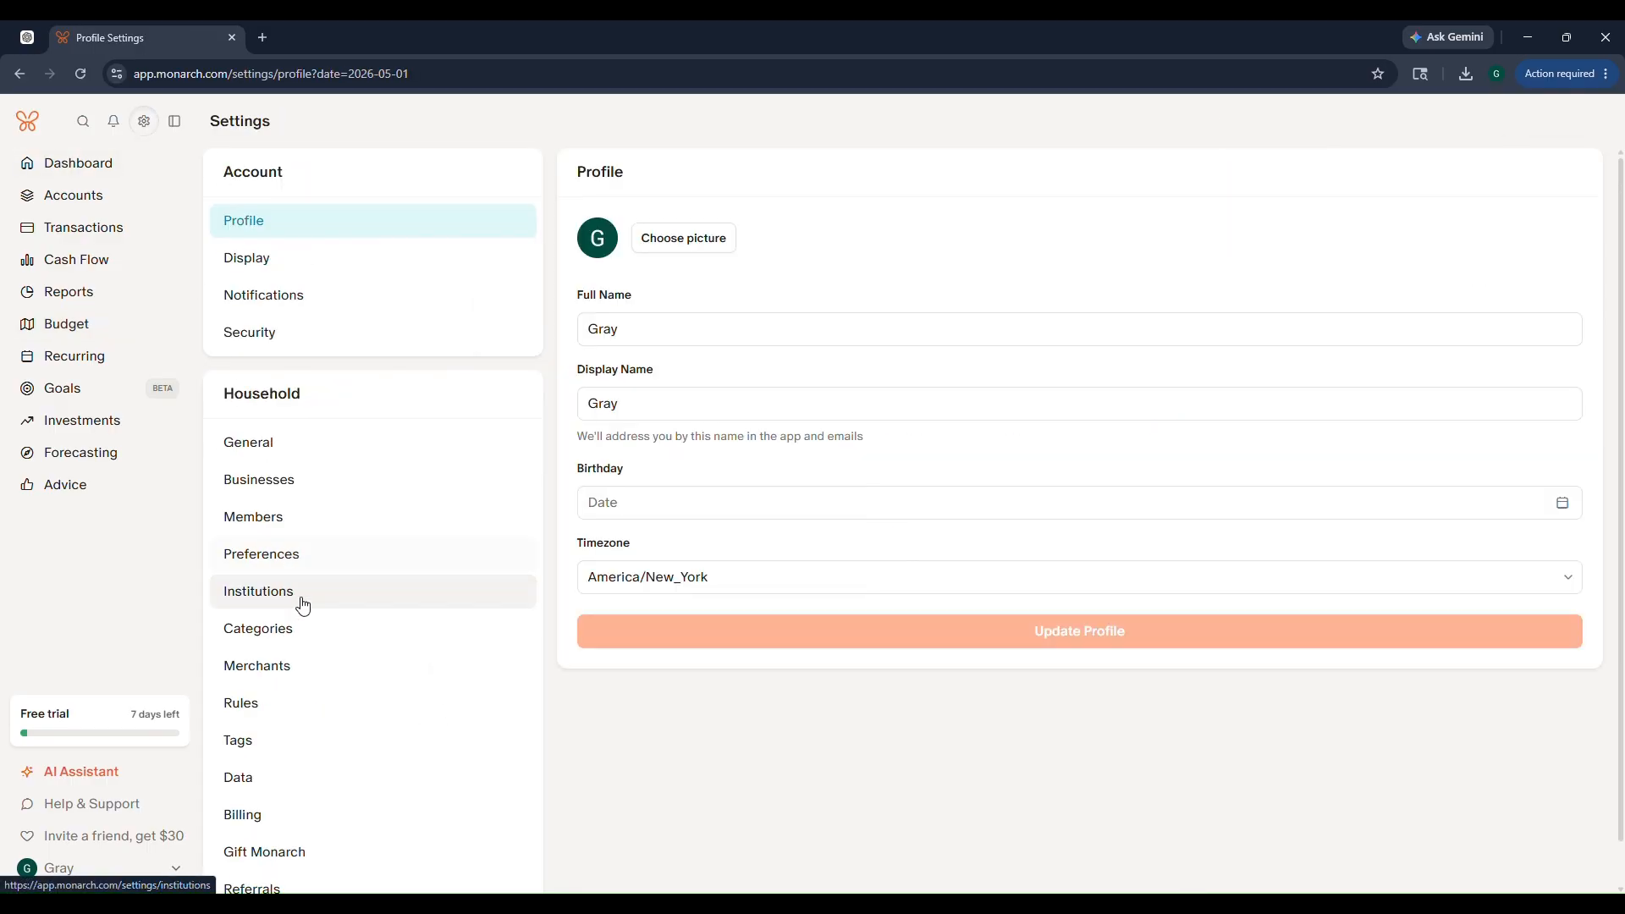
{"action": "left_click", "coordinate": [301, 628]}
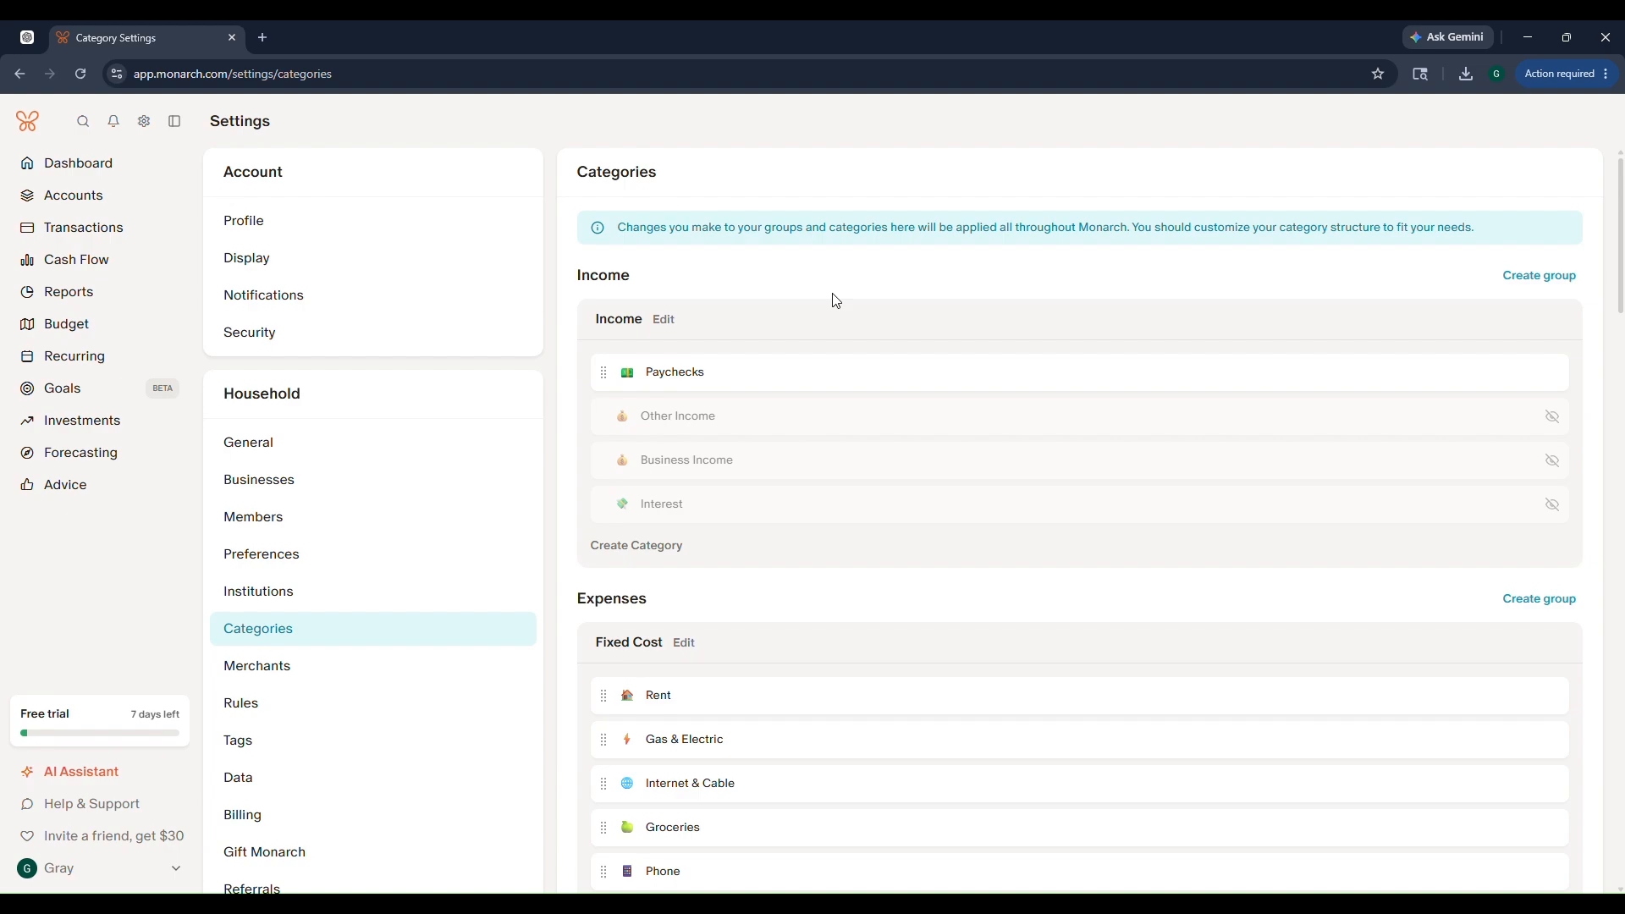
{"action": "scroll", "coordinate": [835, 301], "scroll_direction": "down", "scroll_amount": 8}
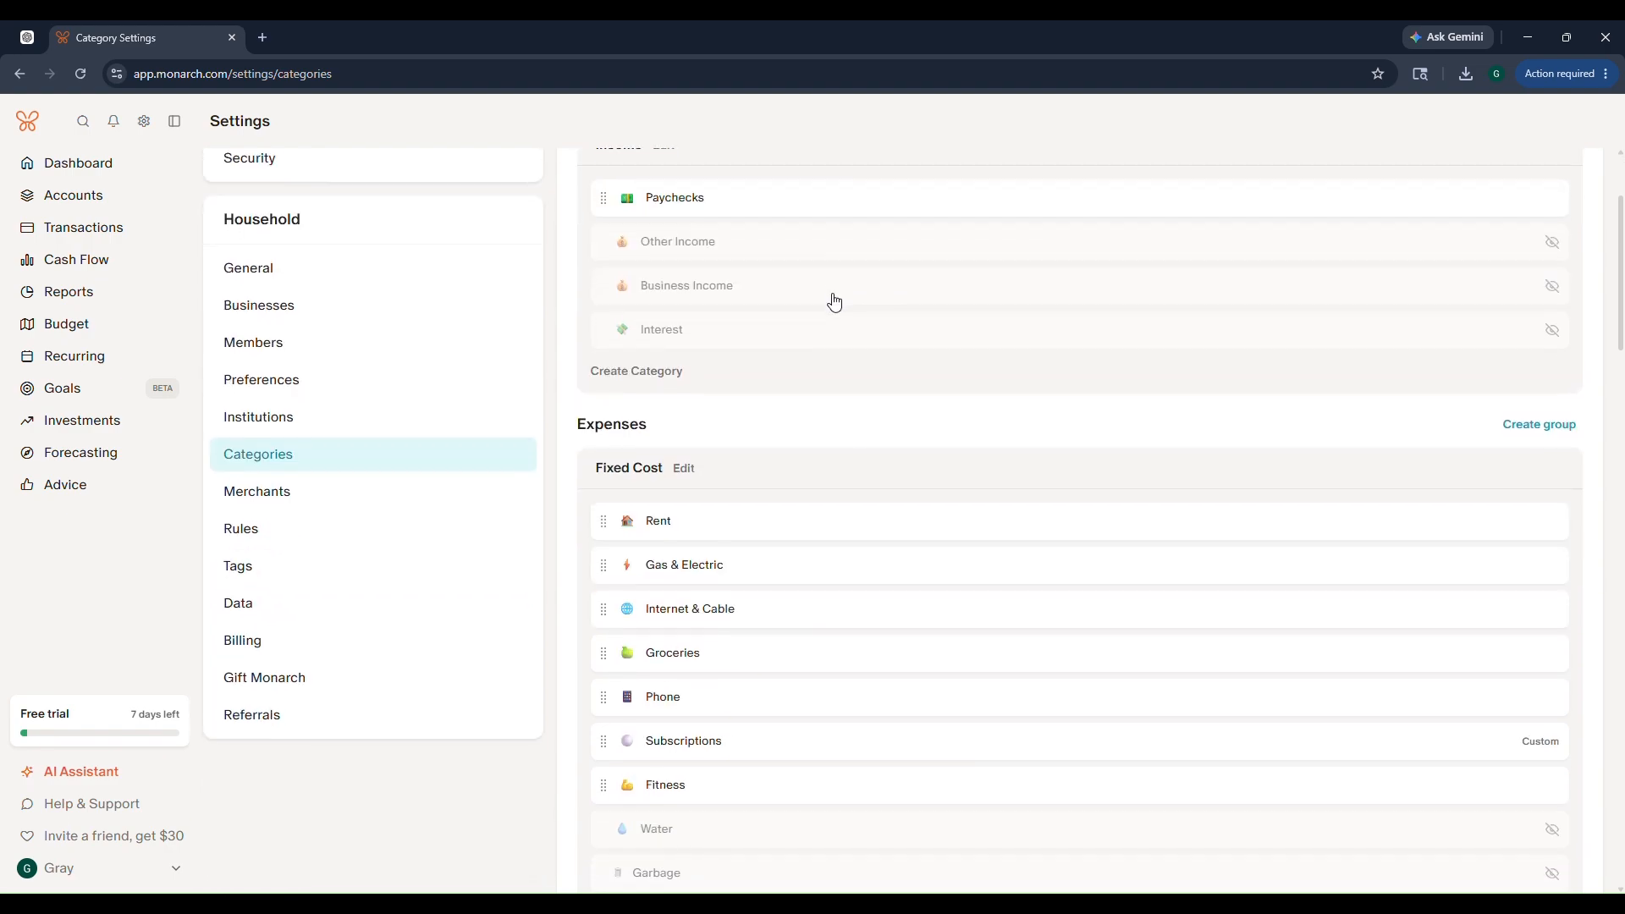
{"action": "scroll", "coordinate": [834, 300], "scroll_direction": "down", "scroll_amount": 2}
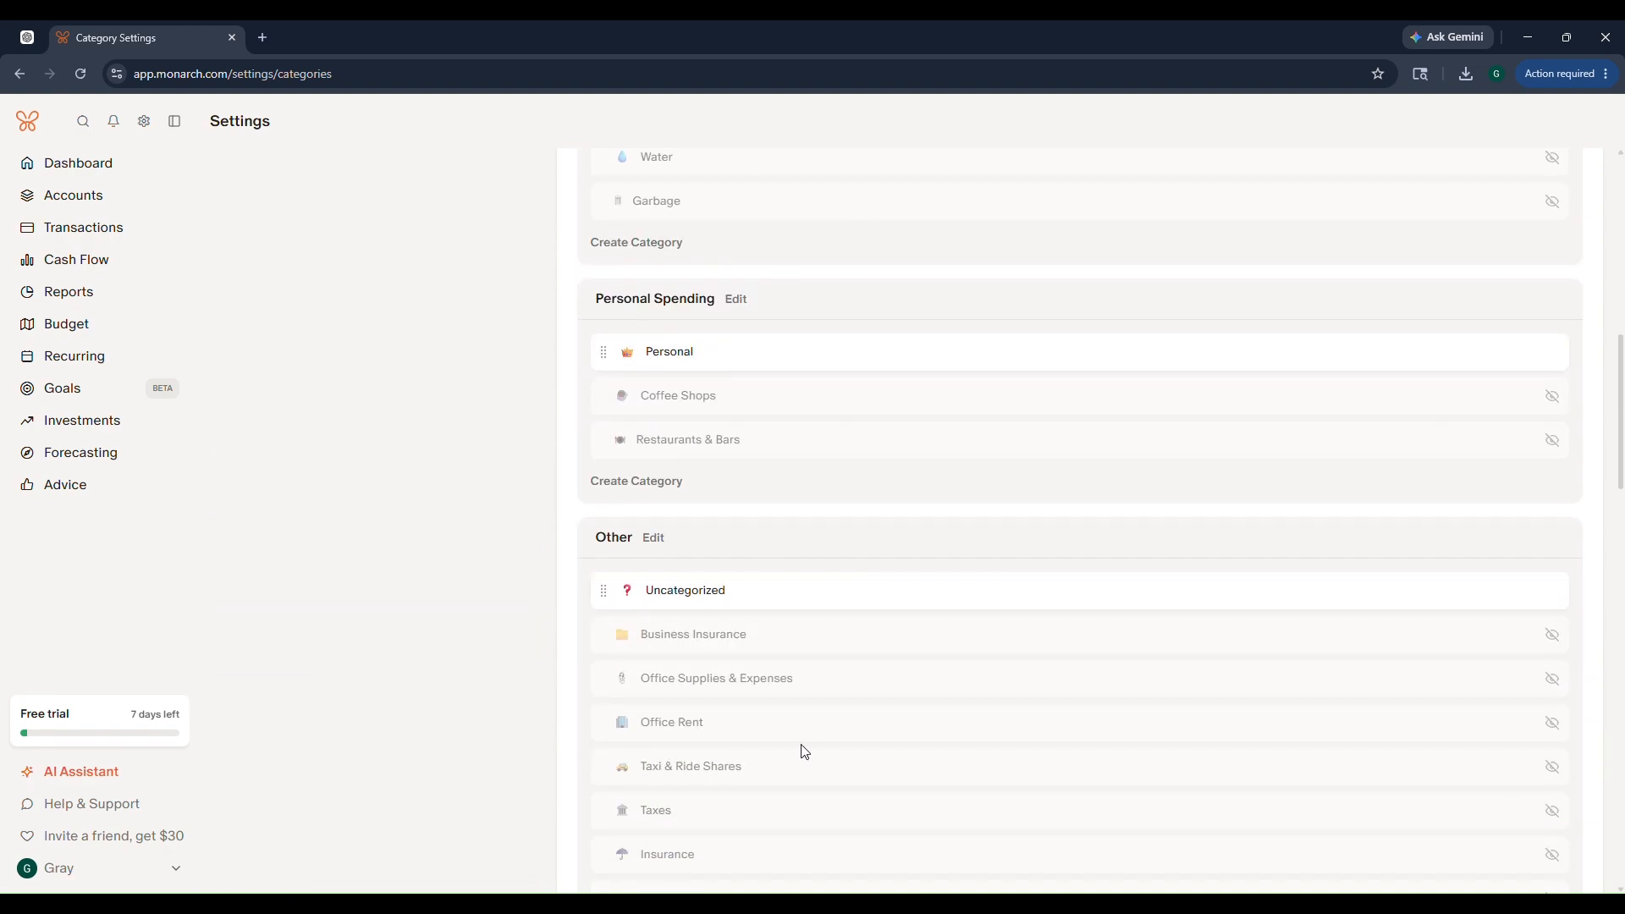
{"action": "left_click", "coordinate": [819, 677]}
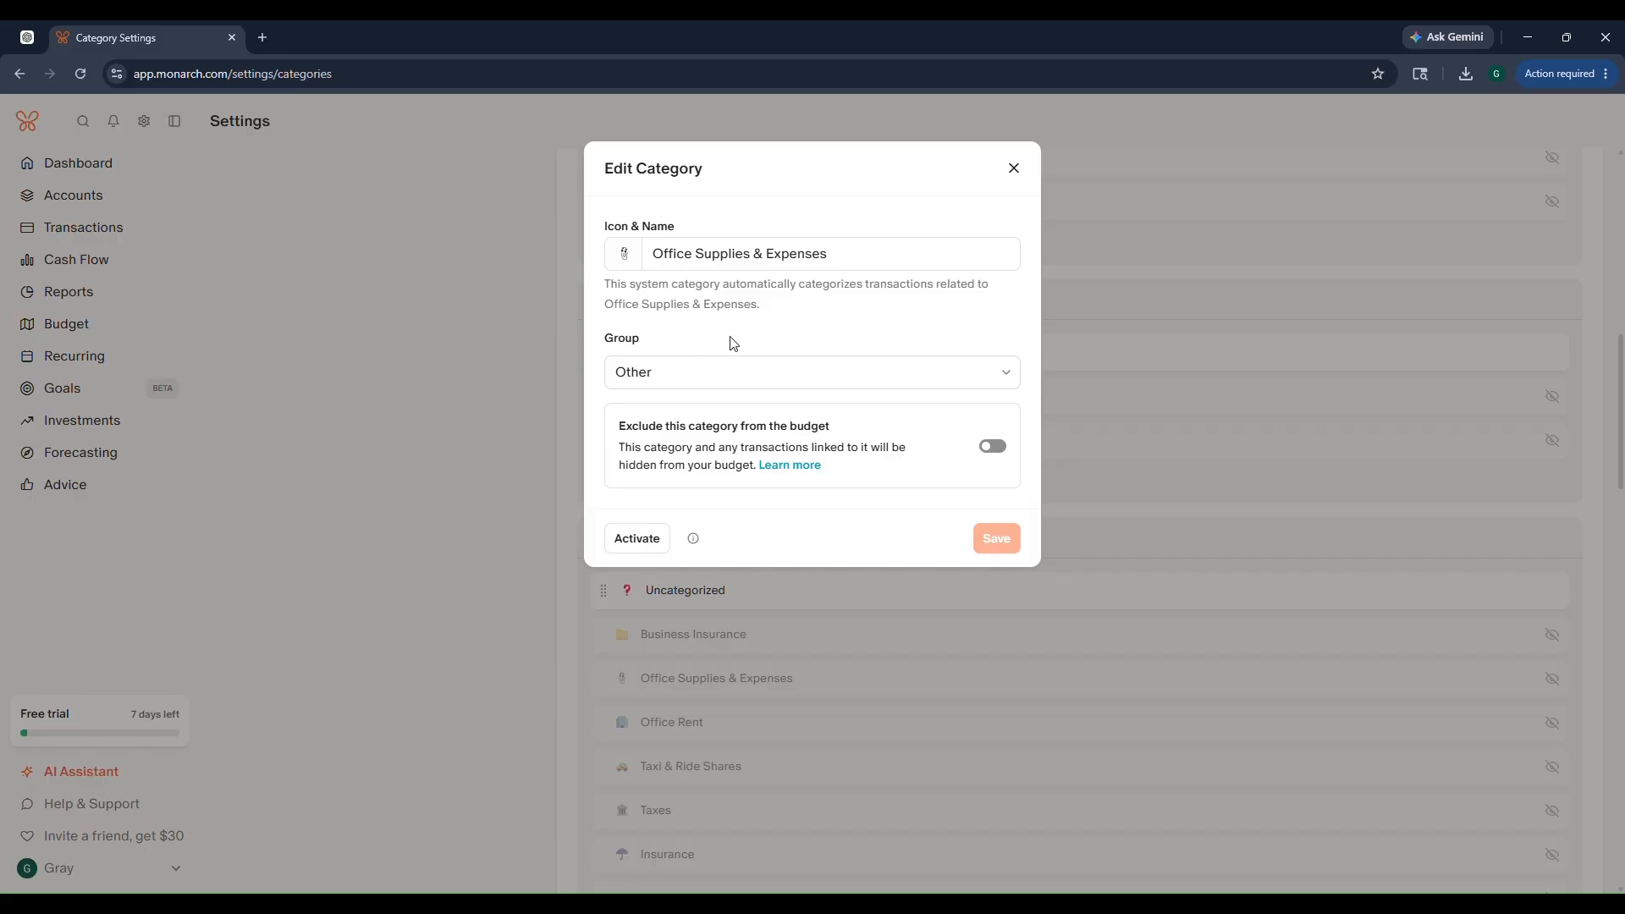
{"action": "left_click", "coordinate": [1013, 168]}
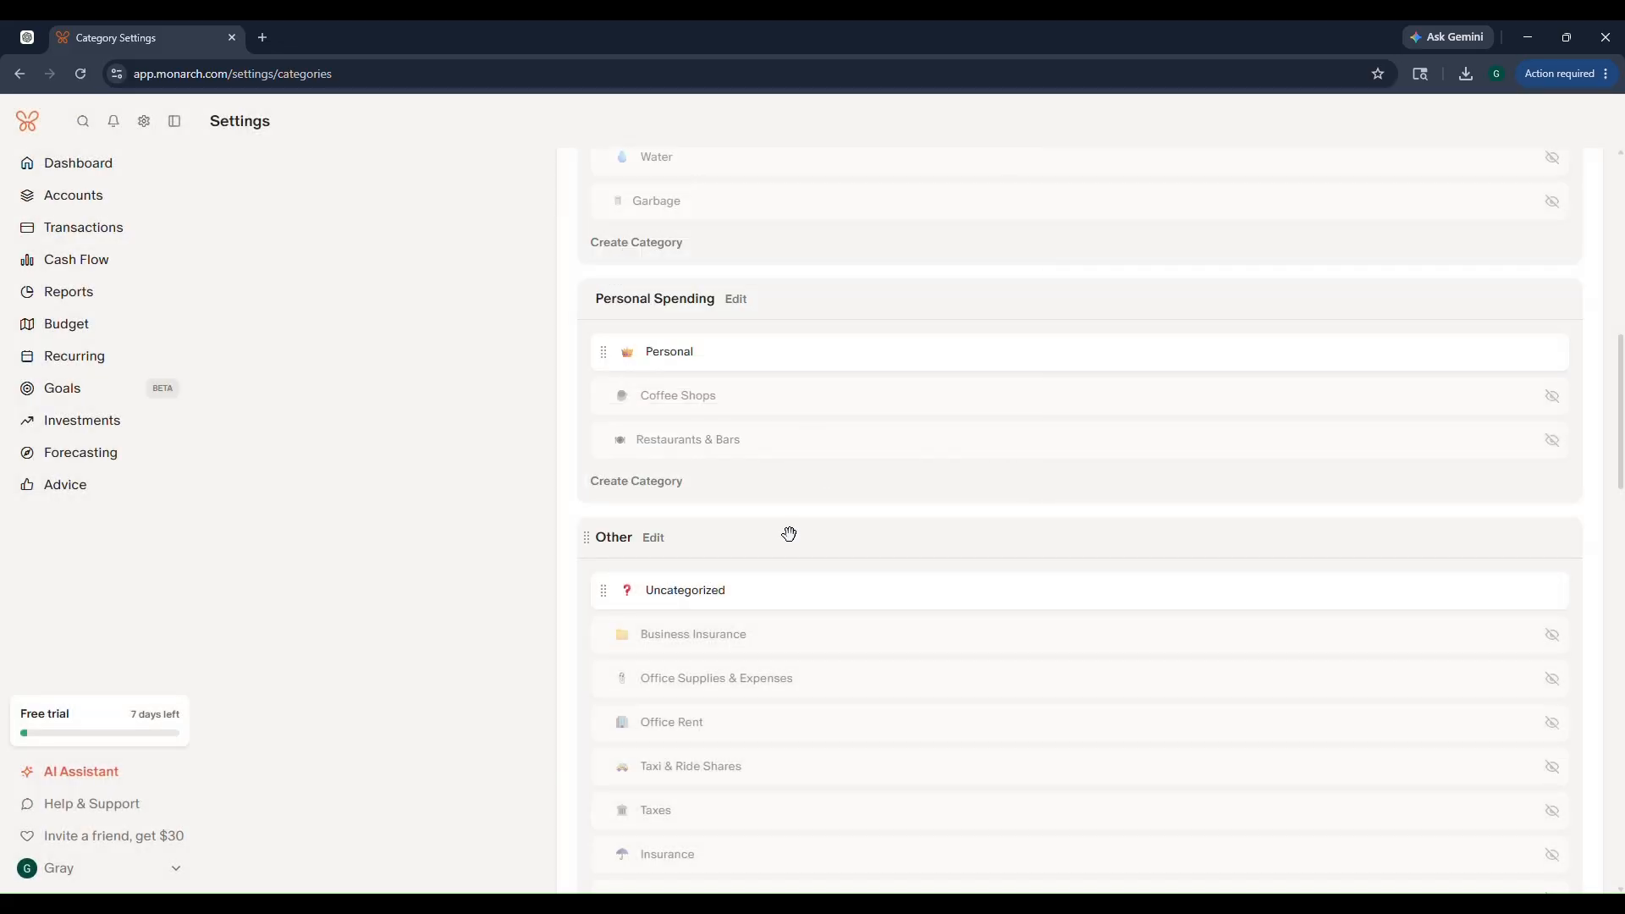
Step: Look through the disabled categories in the Other group and view the Uncategorized category's details without changing them
{"action": "scroll", "coordinate": [792, 543], "scroll_direction": "up", "scroll_amount": 1}
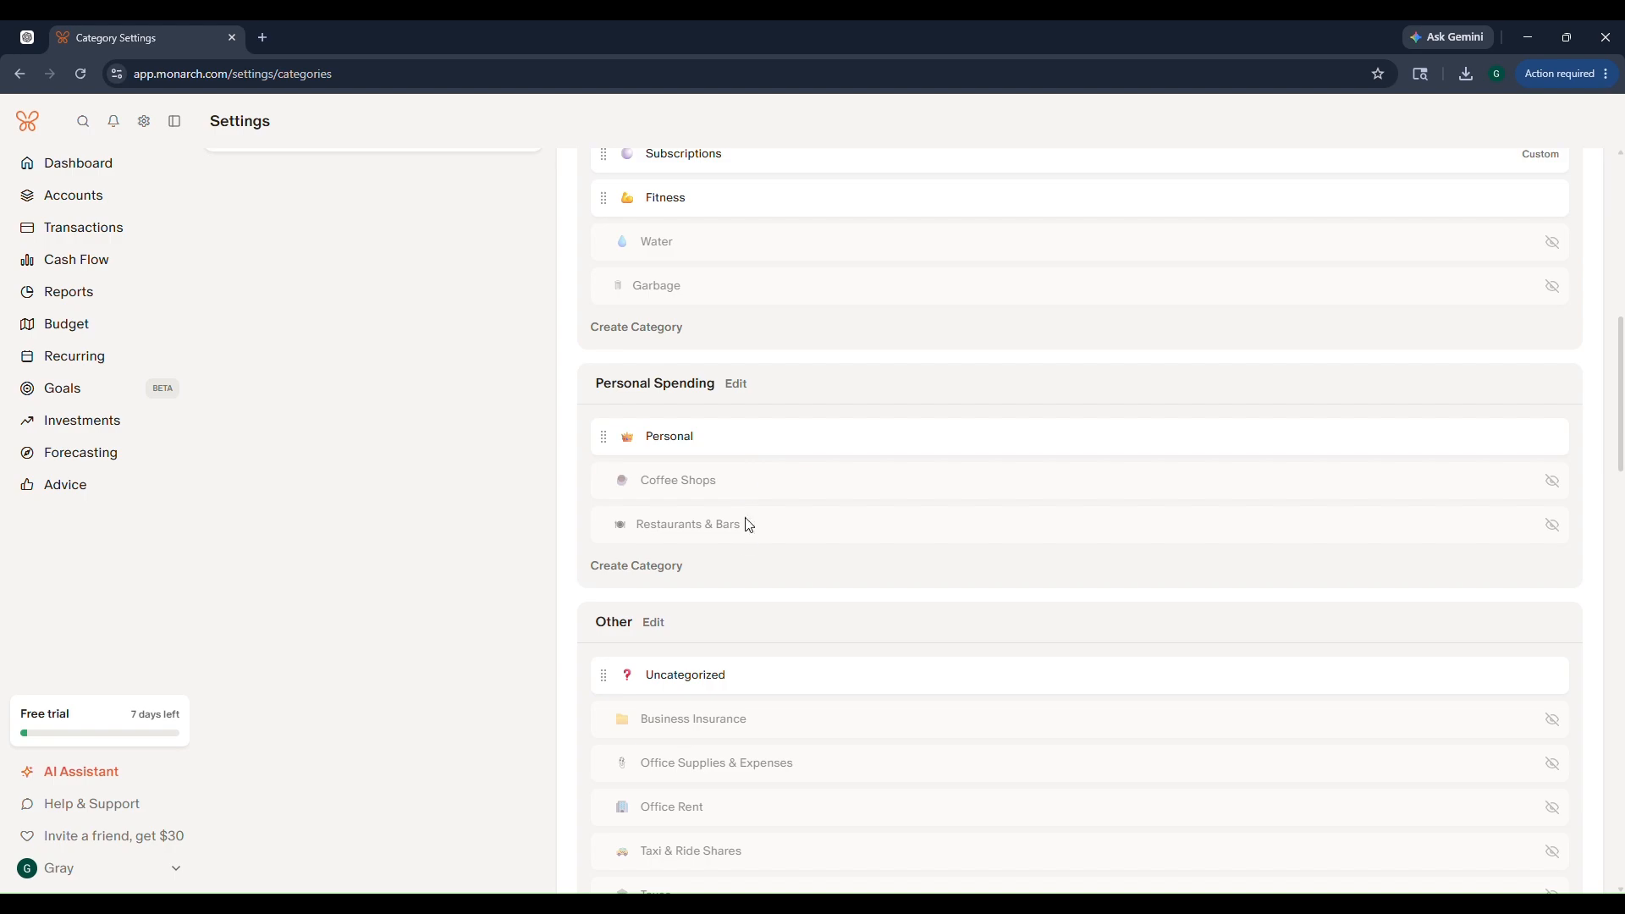
{"action": "scroll", "coordinate": [746, 508], "scroll_direction": "down", "scroll_amount": 1}
{"action": "scroll", "coordinate": [747, 508], "scroll_direction": "down", "scroll_amount": 15}
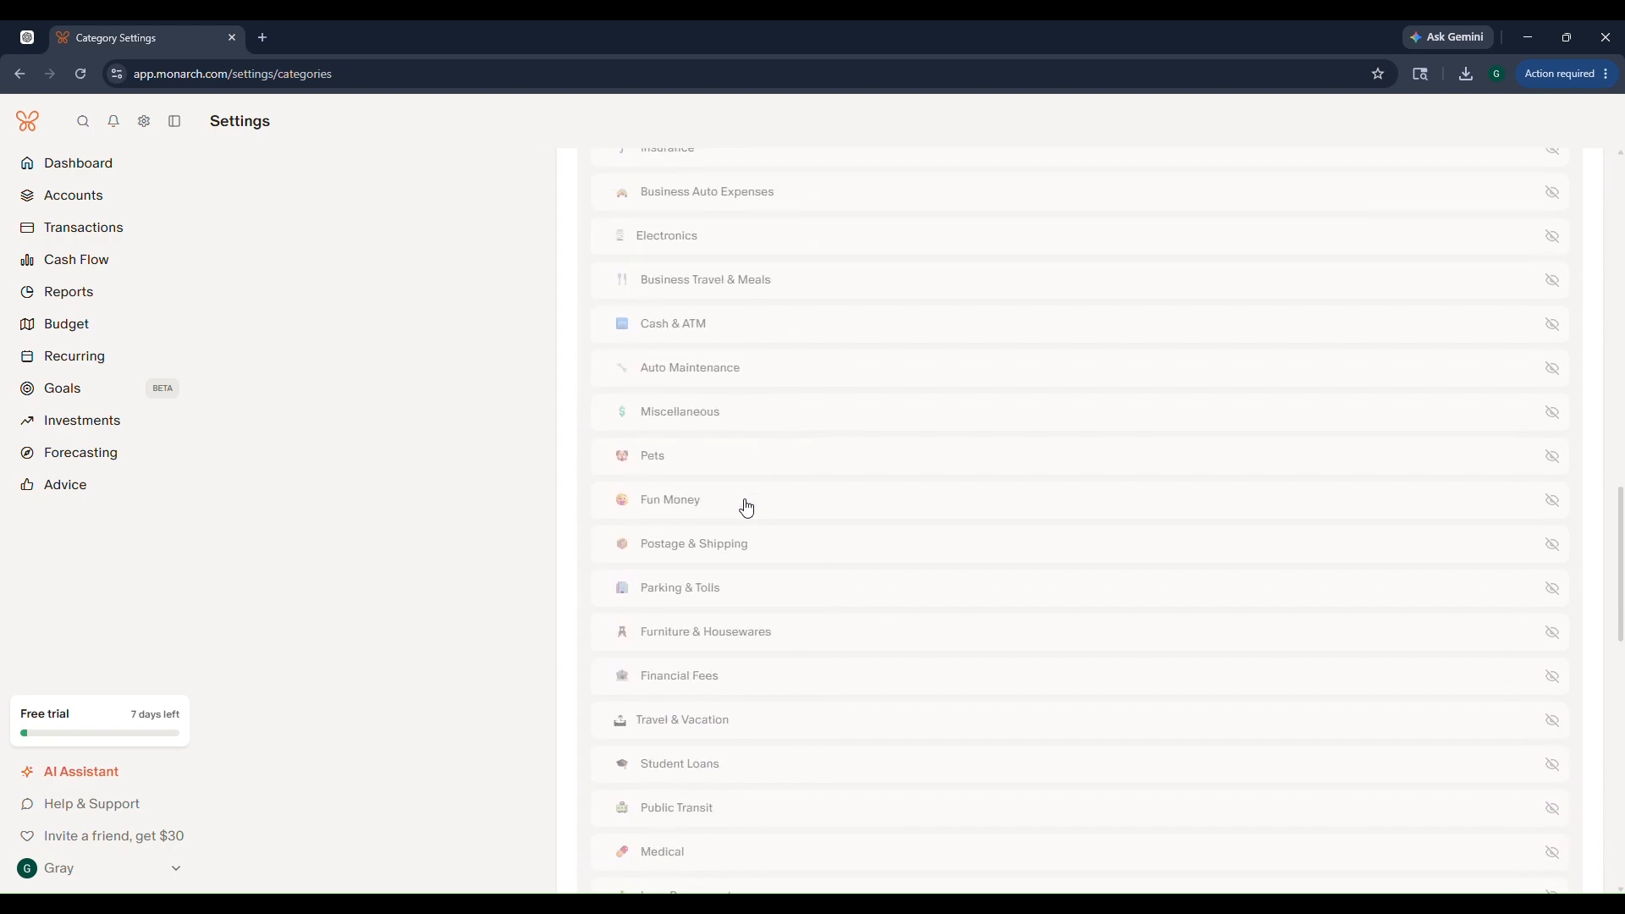
{"action": "scroll", "coordinate": [746, 508], "scroll_direction": "up", "scroll_amount": 3}
{"action": "scroll", "coordinate": [746, 508], "scroll_direction": "down", "scroll_amount": 9}
{"action": "scroll", "coordinate": [746, 508], "scroll_direction": "up", "scroll_amount": 8}
{"action": "scroll", "coordinate": [746, 507], "scroll_direction": "up", "scroll_amount": 10}
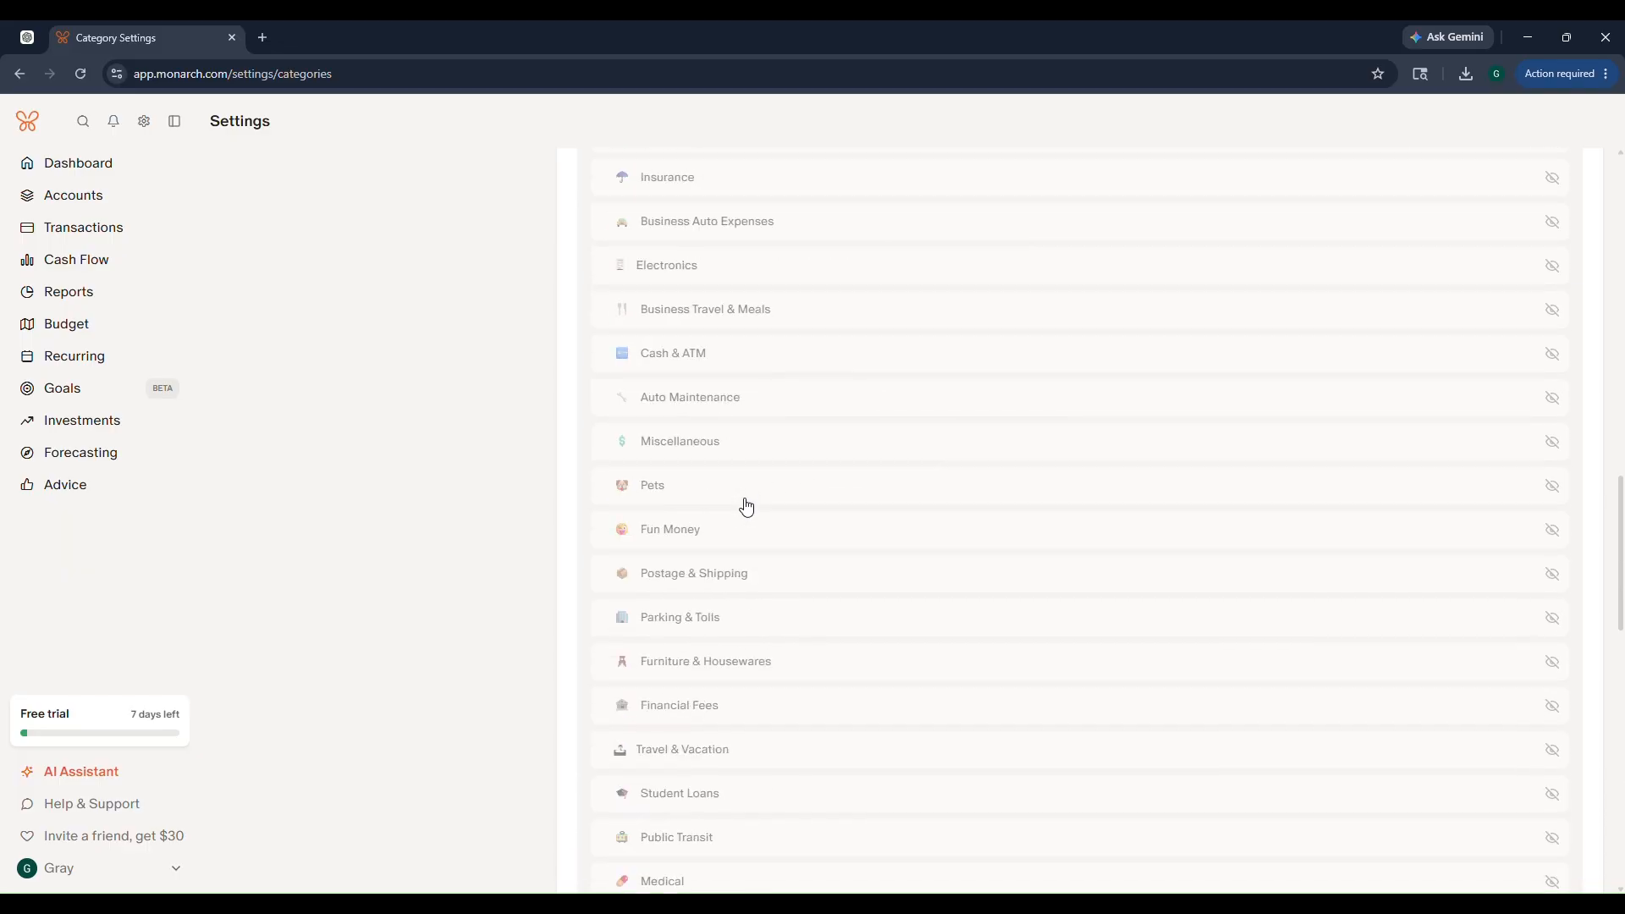
{"action": "left_click", "coordinate": [755, 518]}
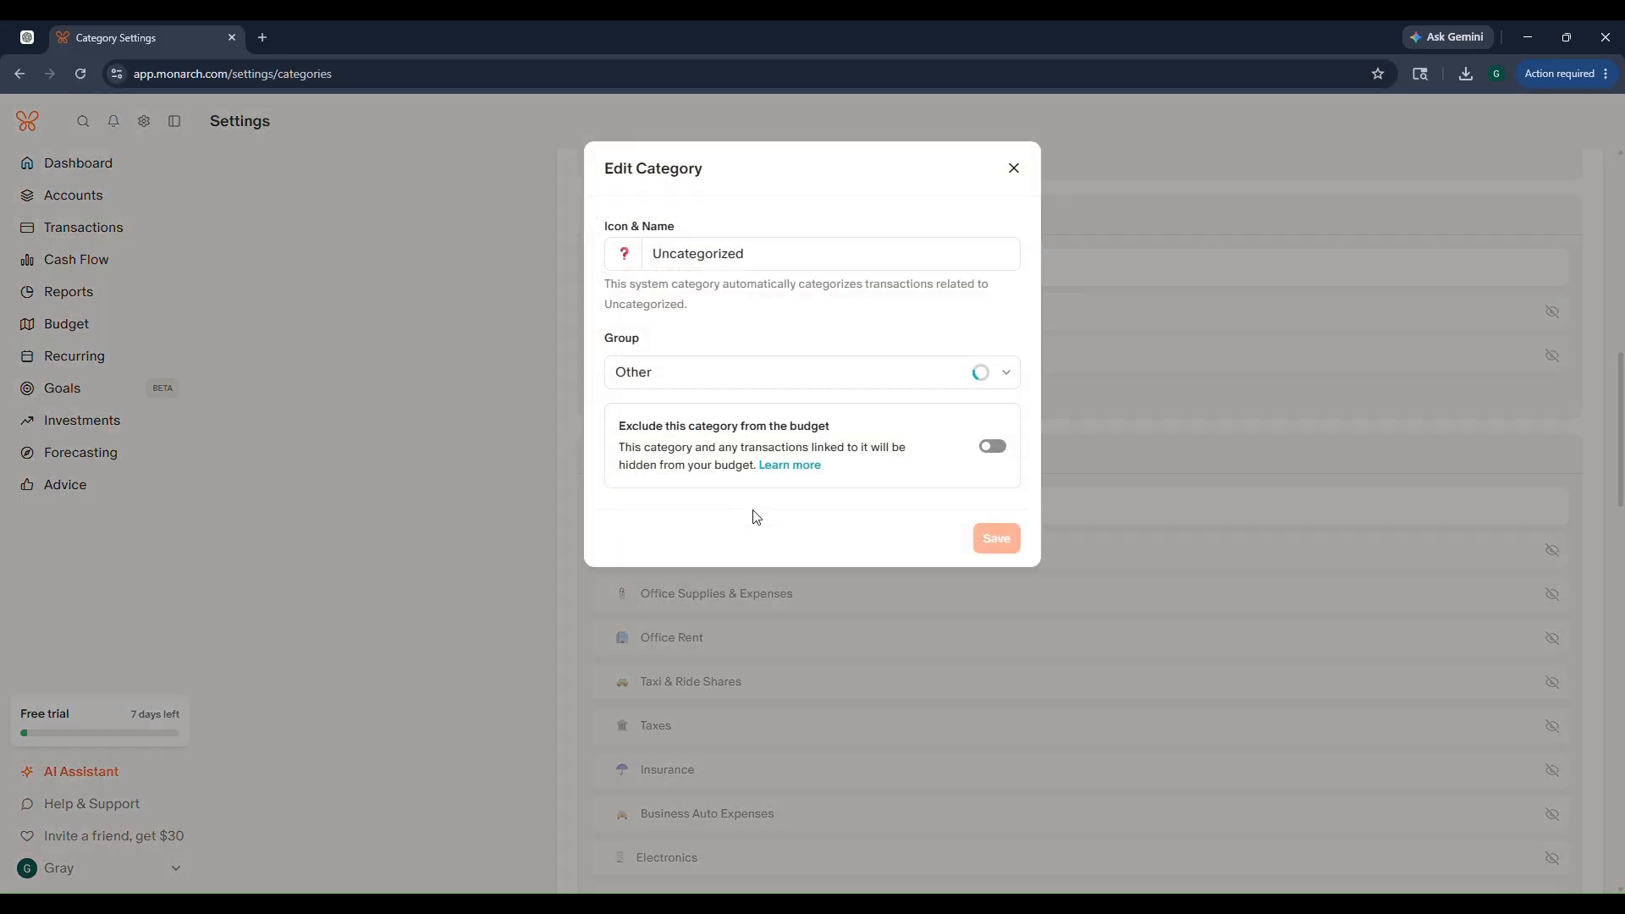
{"action": "left_click", "coordinate": [1015, 170]}
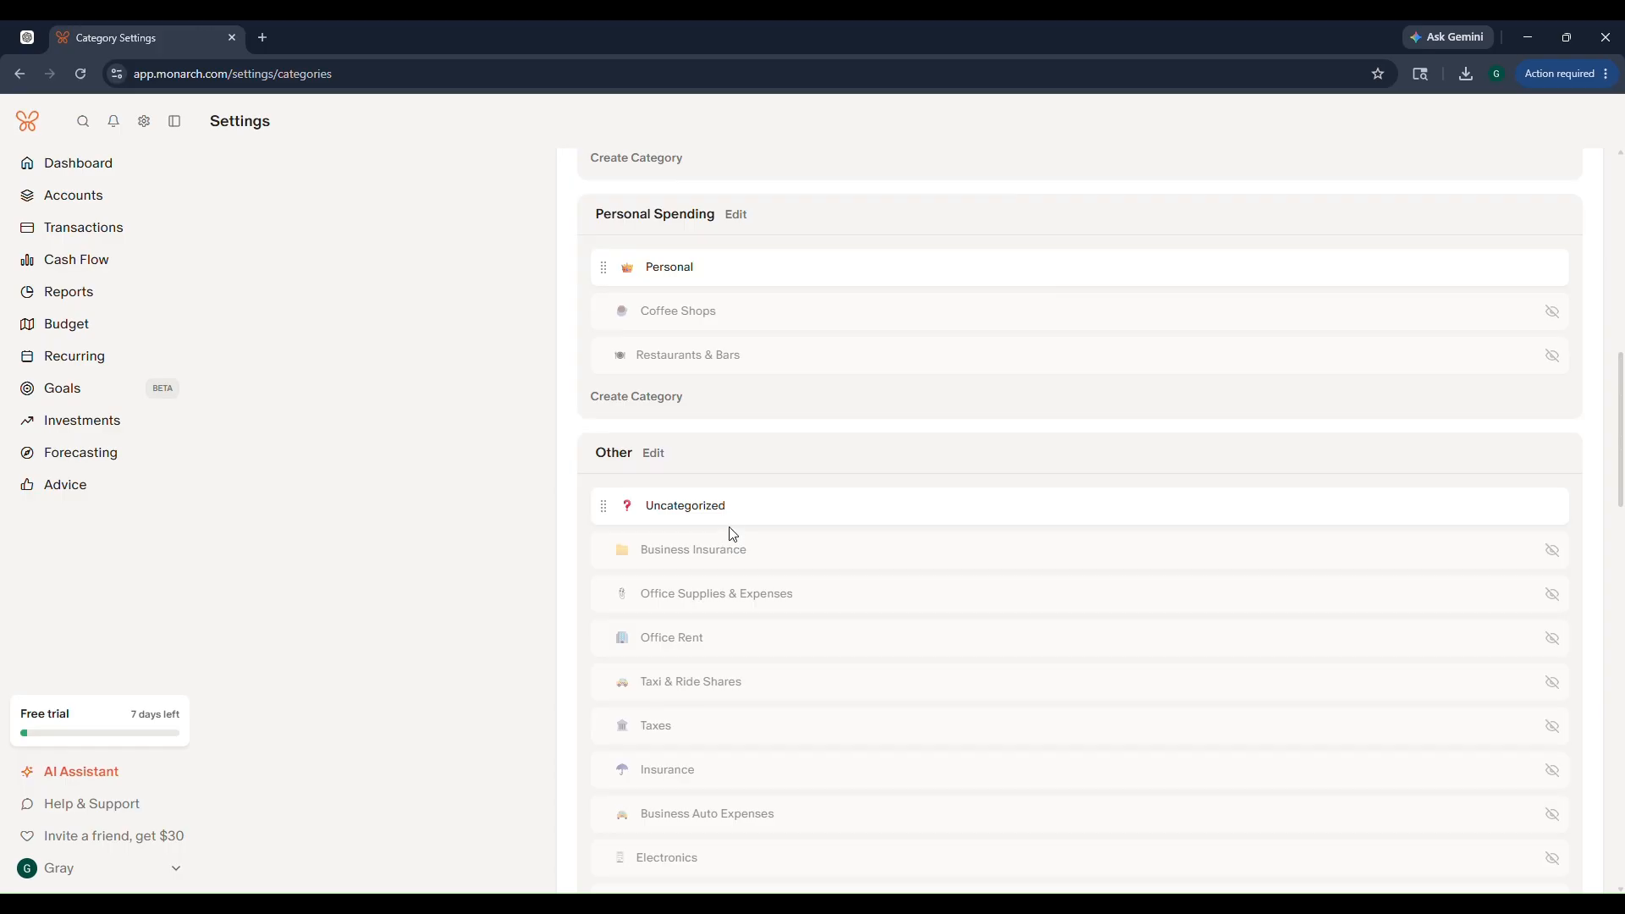
Step: Return to the May 2026 budget, view the Paychecks category's history and transactions, and go back to the budget
{"action": "scroll", "coordinate": [728, 529], "scroll_direction": "up", "scroll_amount": 2}
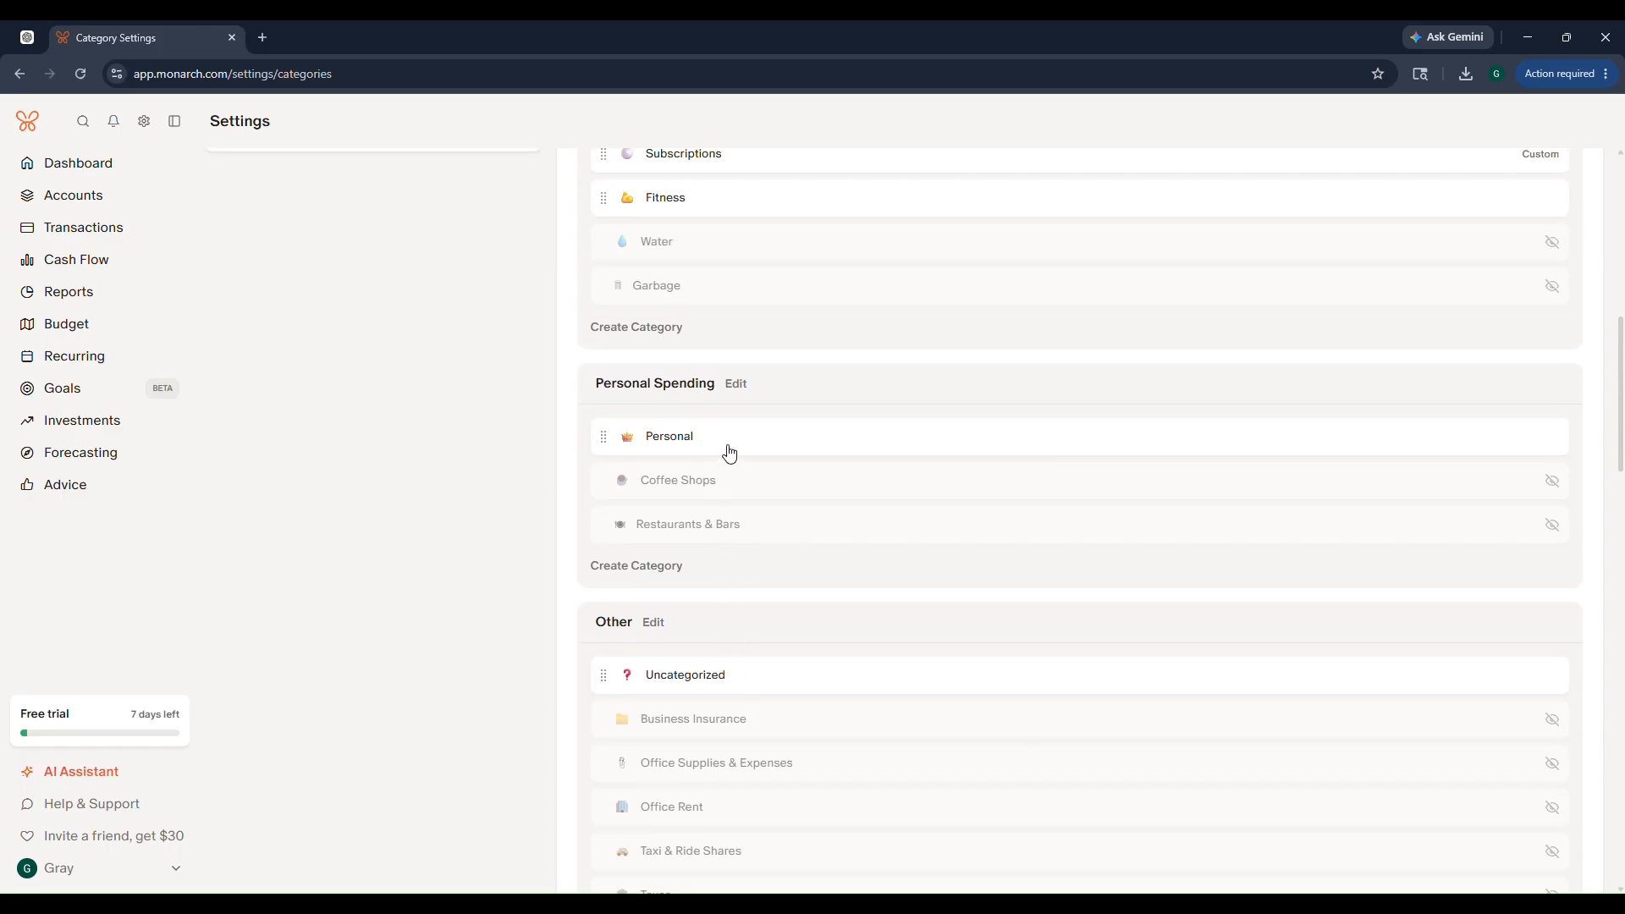
{"action": "scroll", "coordinate": [730, 453], "scroll_direction": "up", "scroll_amount": 4}
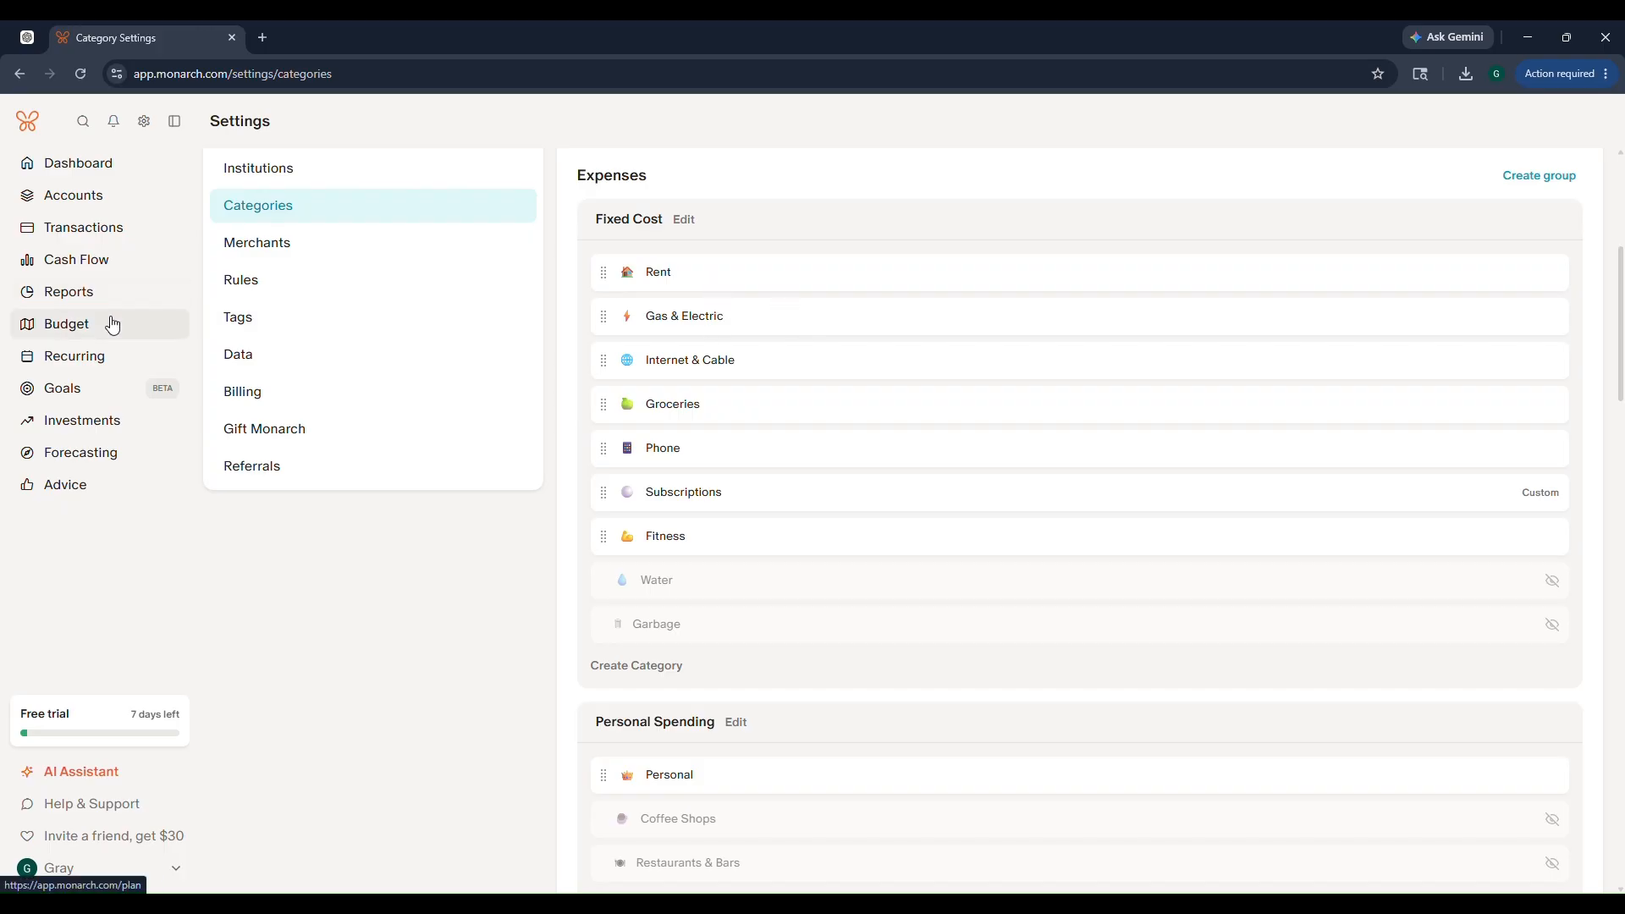
{"action": "left_click", "coordinate": [112, 325]}
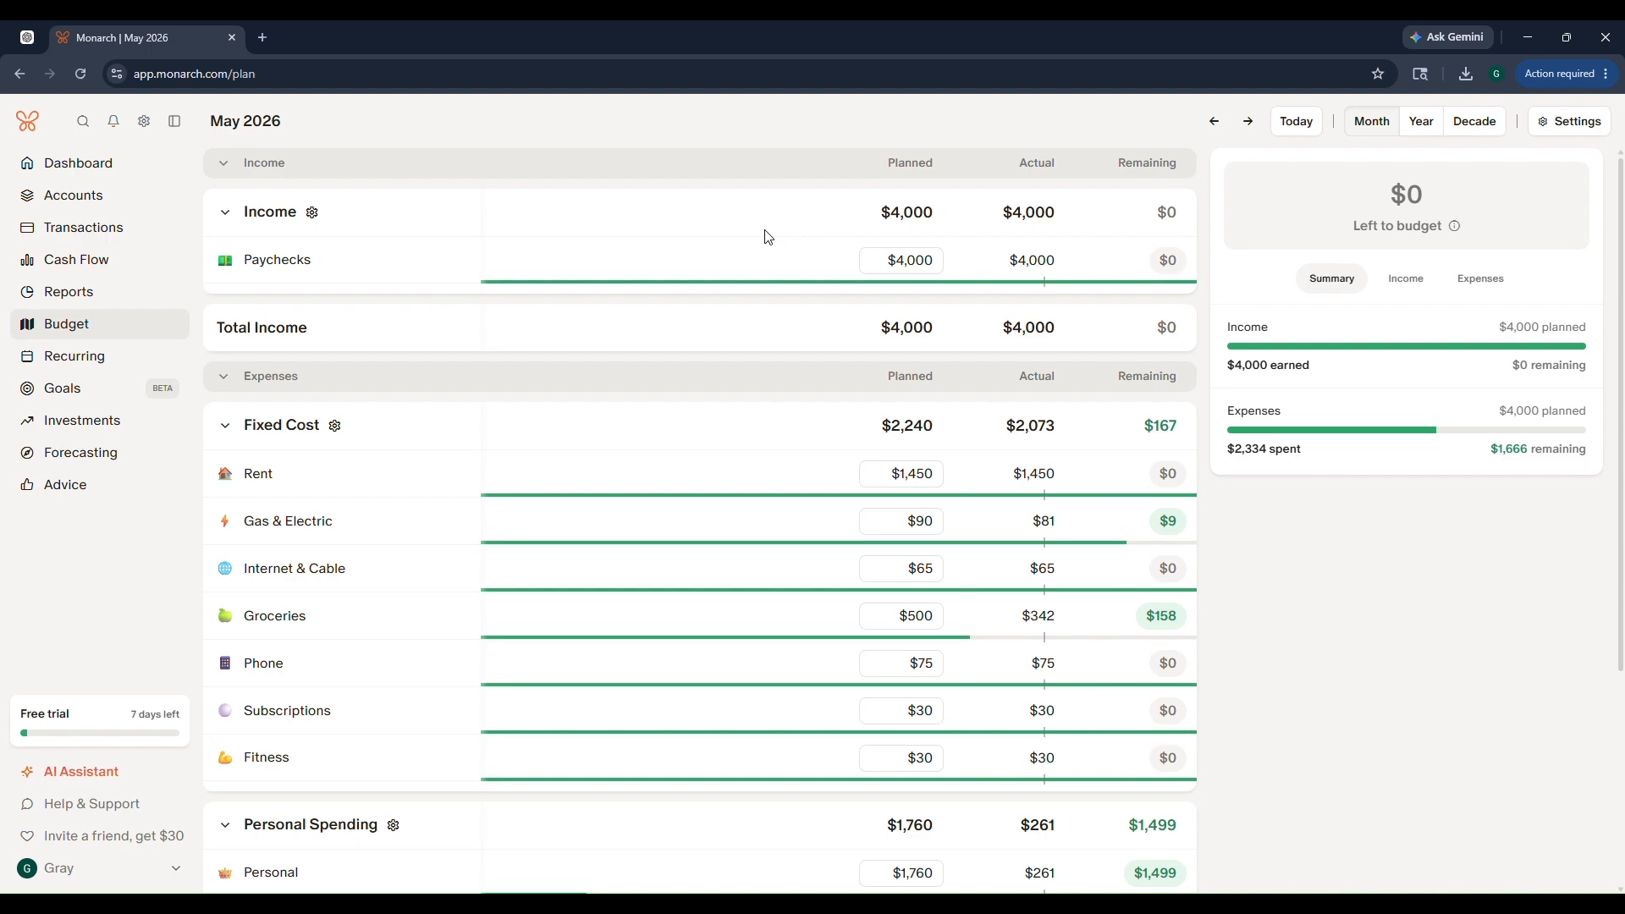
{"action": "left_click", "coordinate": [265, 262]}
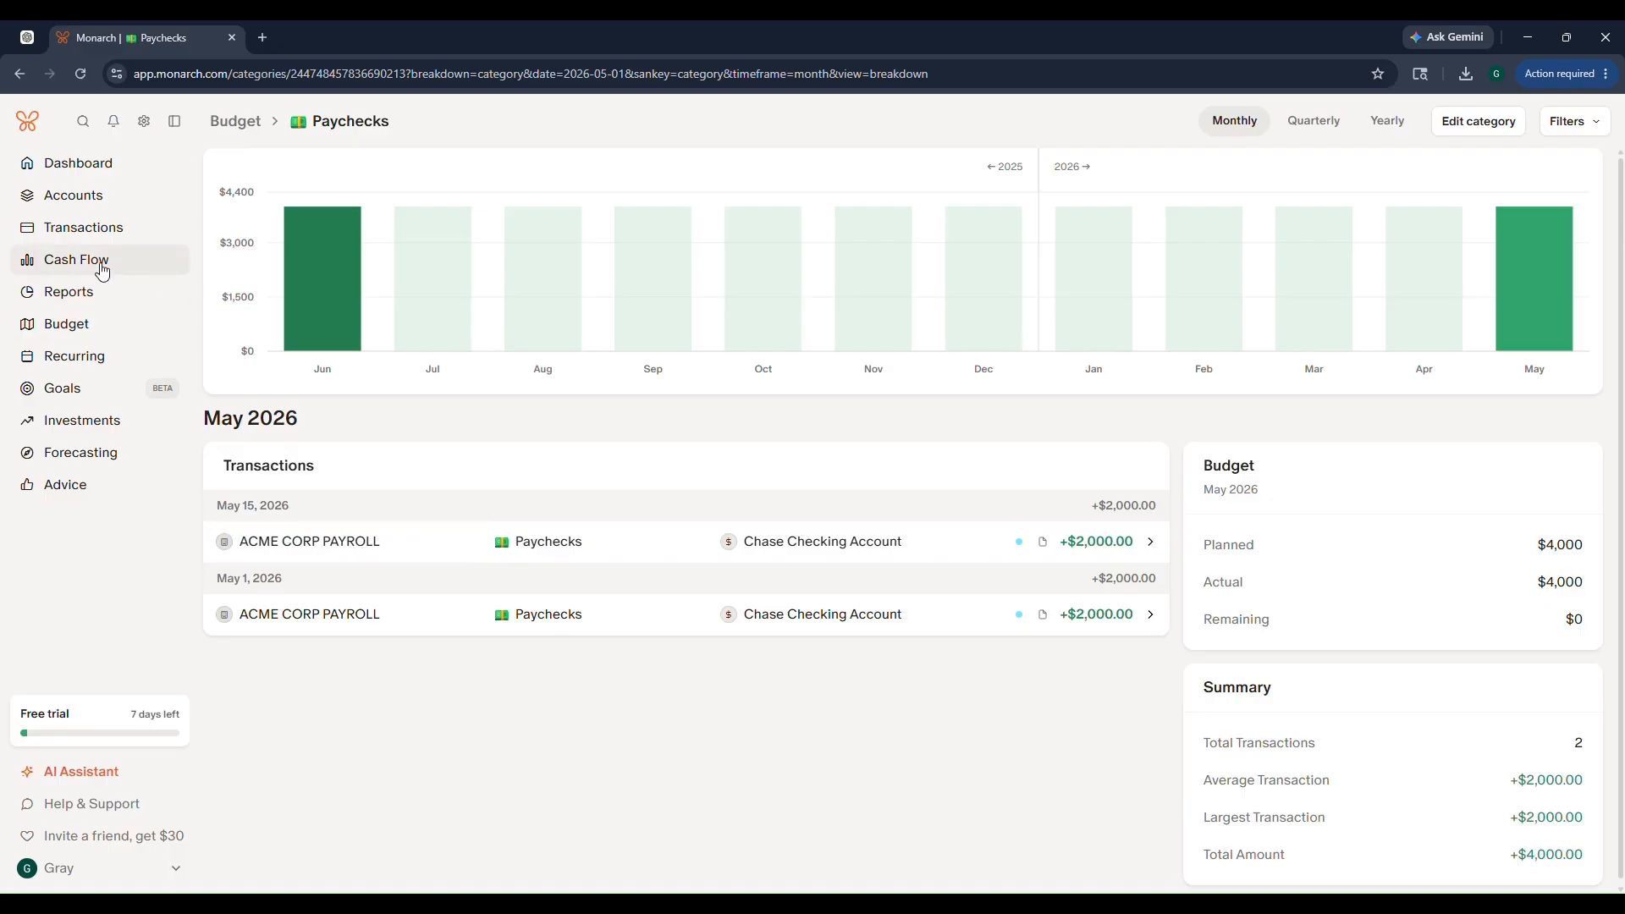
{"action": "left_click", "coordinate": [96, 322]}
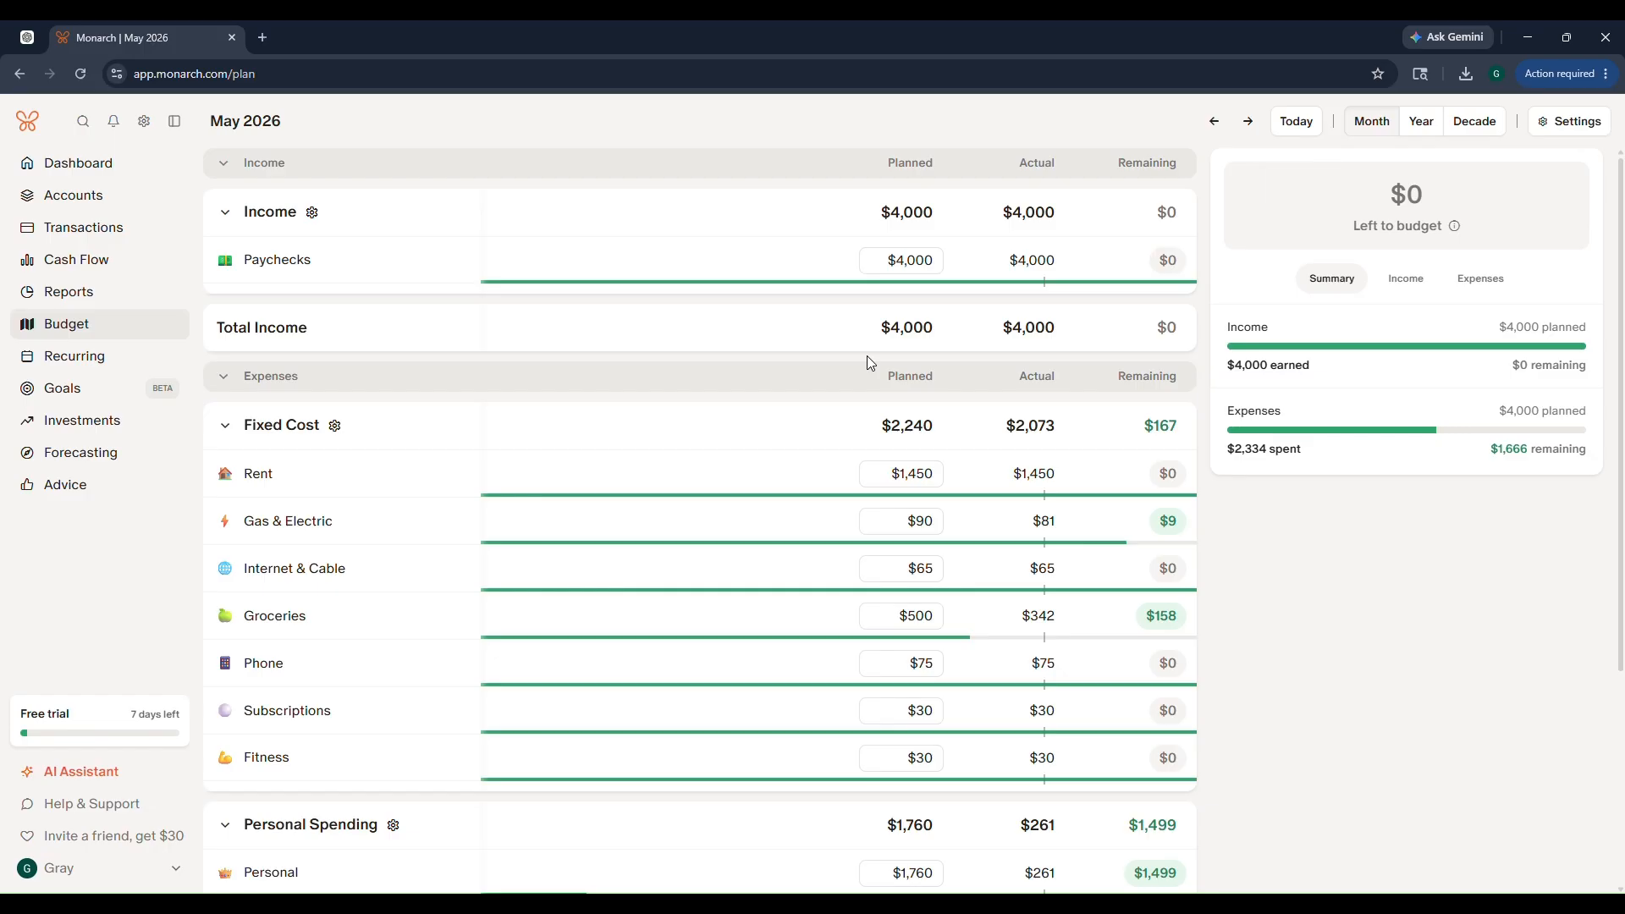
Step: Disable the Groceries category in the Fixed Cost group and reassign its transactions and rules to the Personal category
{"action": "scroll", "coordinate": [769, 435], "scroll_direction": "down", "scroll_amount": 1}
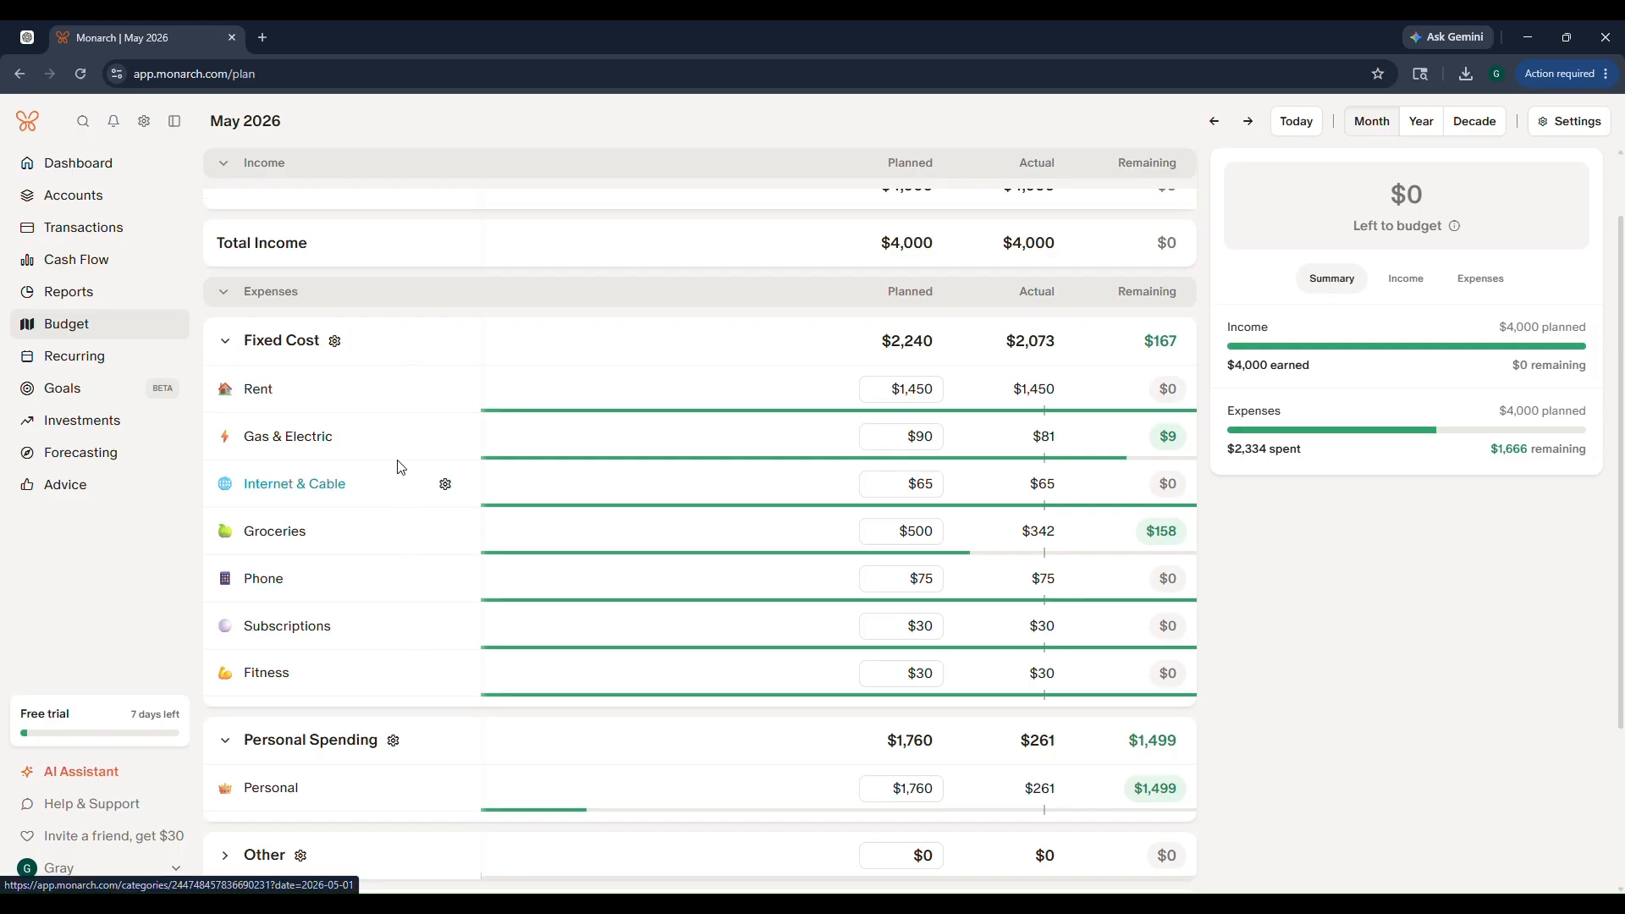
{"action": "scroll", "coordinate": [398, 456], "scroll_direction": "down", "scroll_amount": 1}
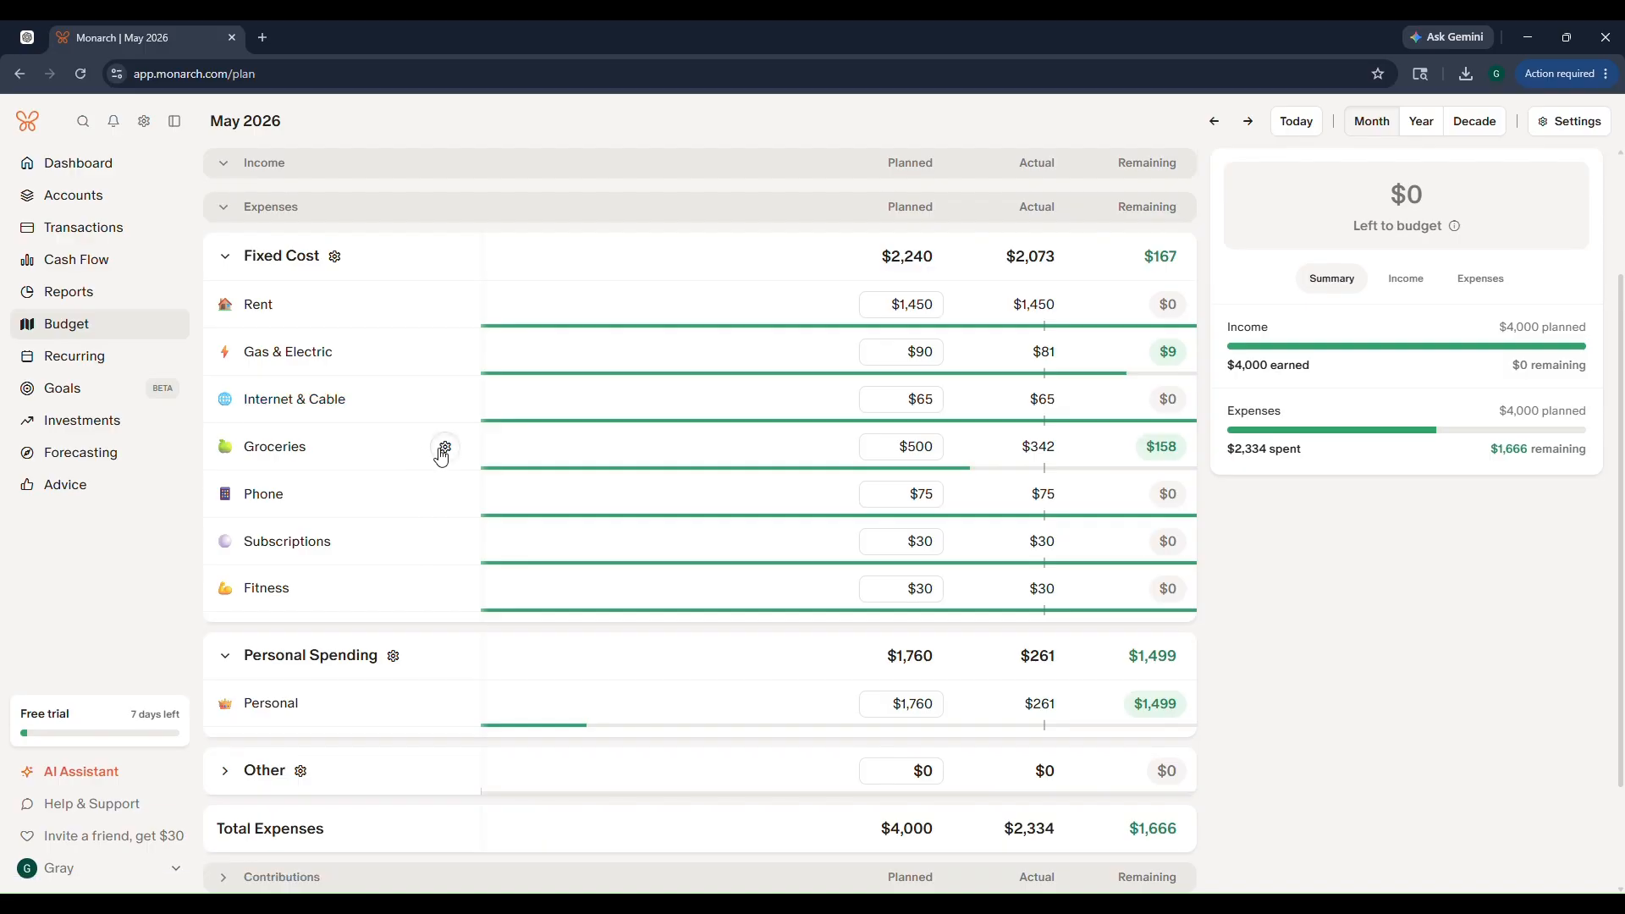
{"action": "left_click", "coordinate": [443, 449]}
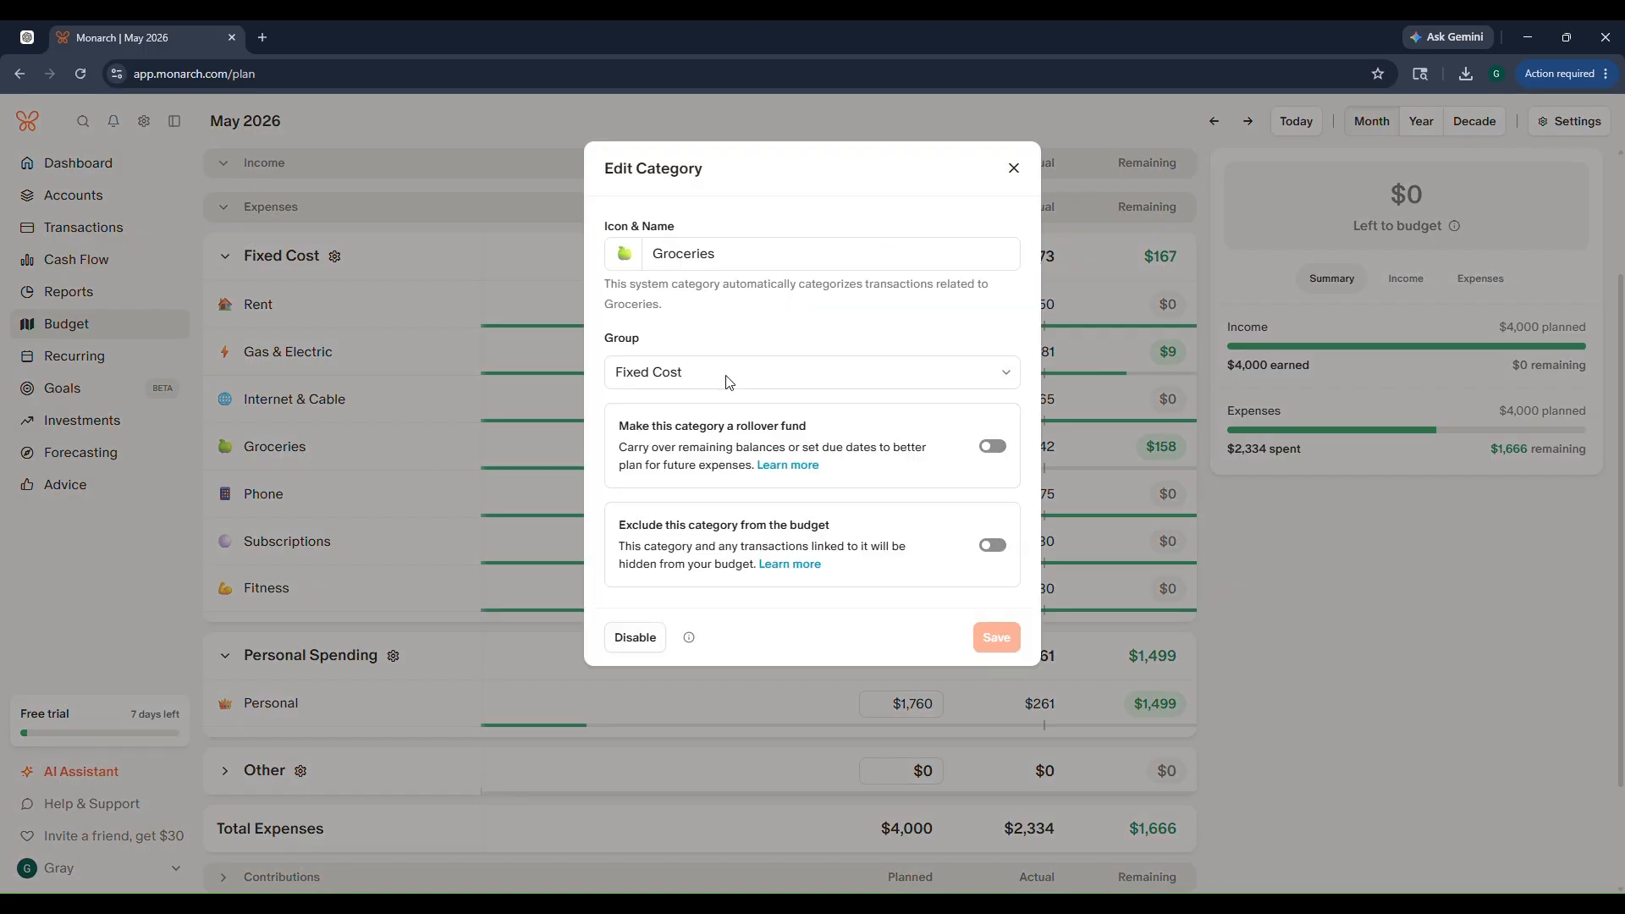
{"action": "left_click", "coordinate": [635, 643]}
{"action": "left_click", "coordinate": [796, 393]}
{"action": "type", "text": "p"}
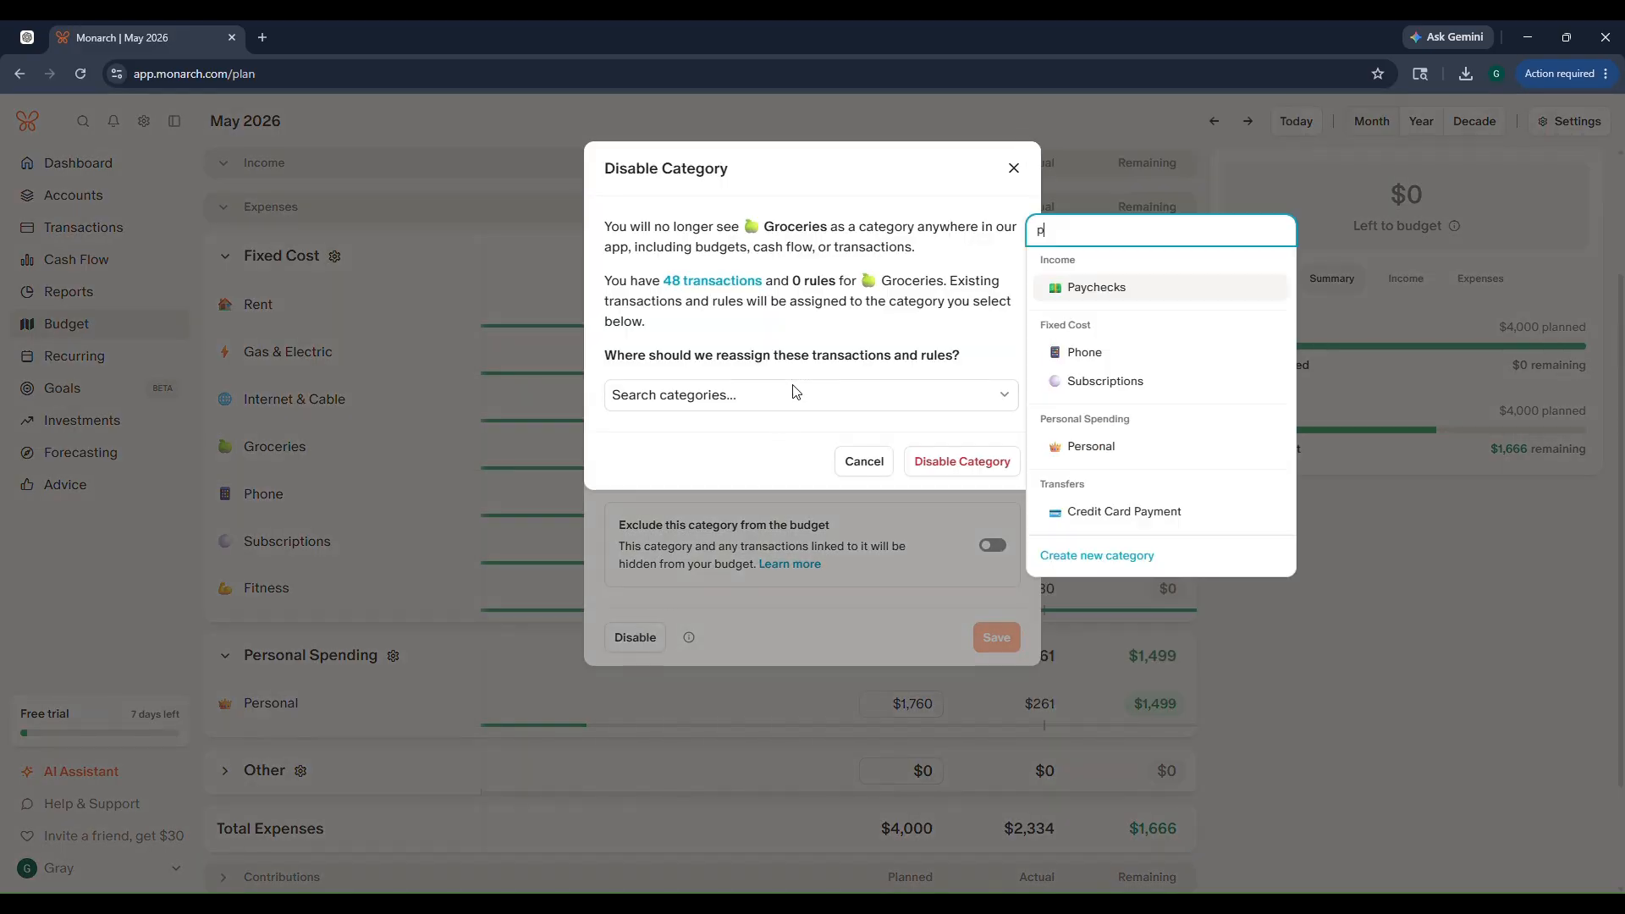
{"action": "type", "text": "er"}
{"action": "left_click", "coordinate": [1071, 409]}
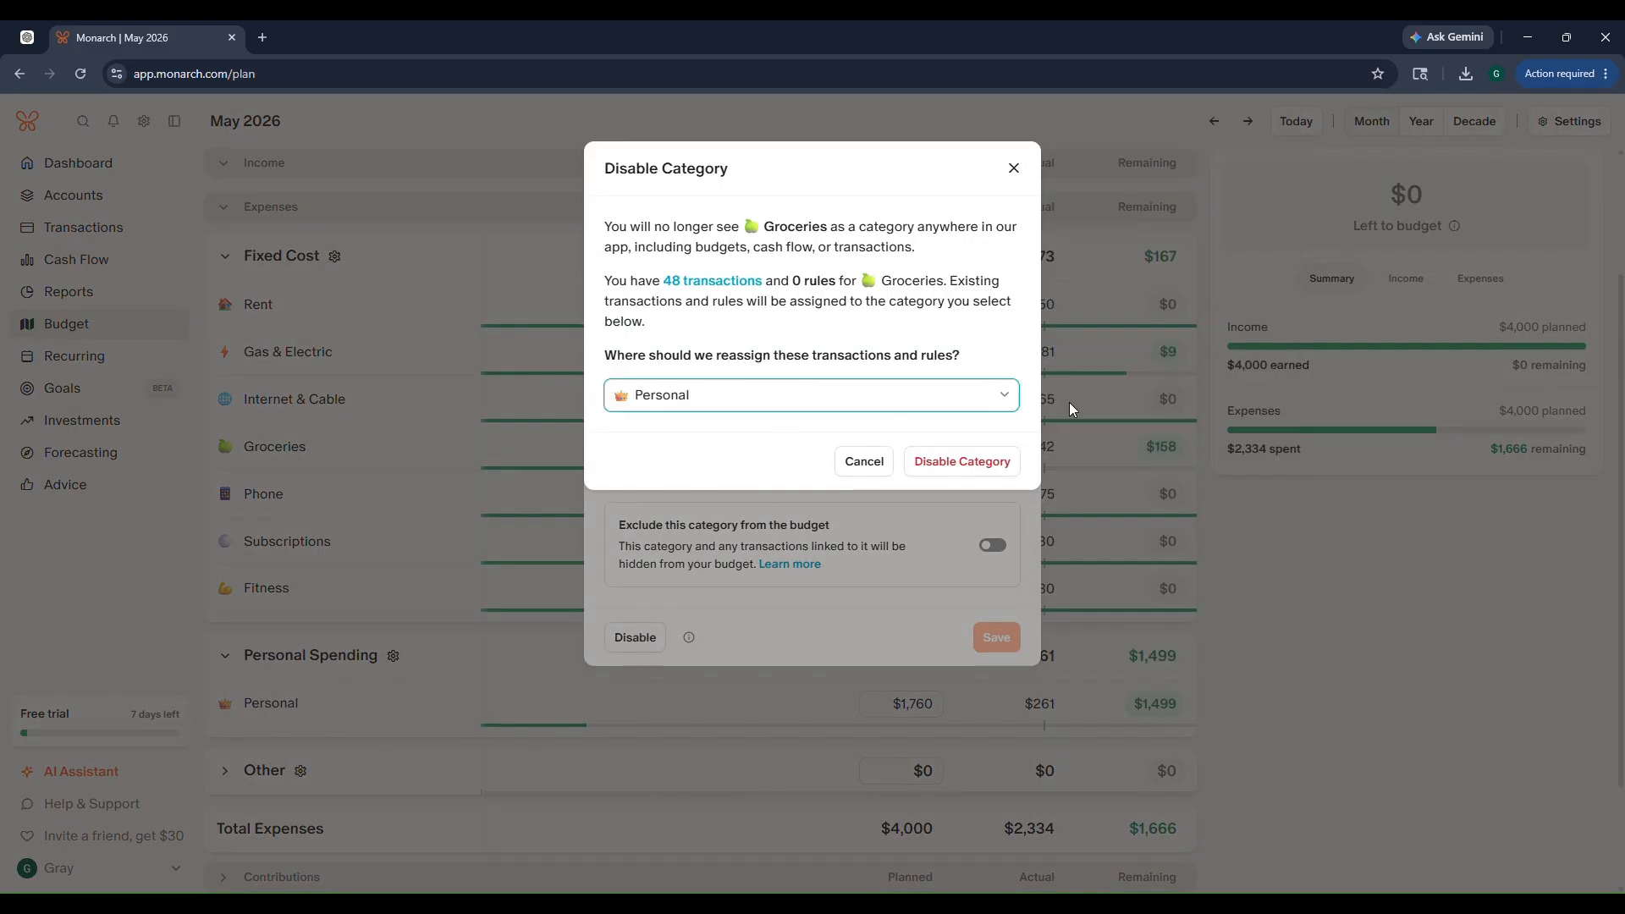
{"action": "left_click", "coordinate": [979, 462]}
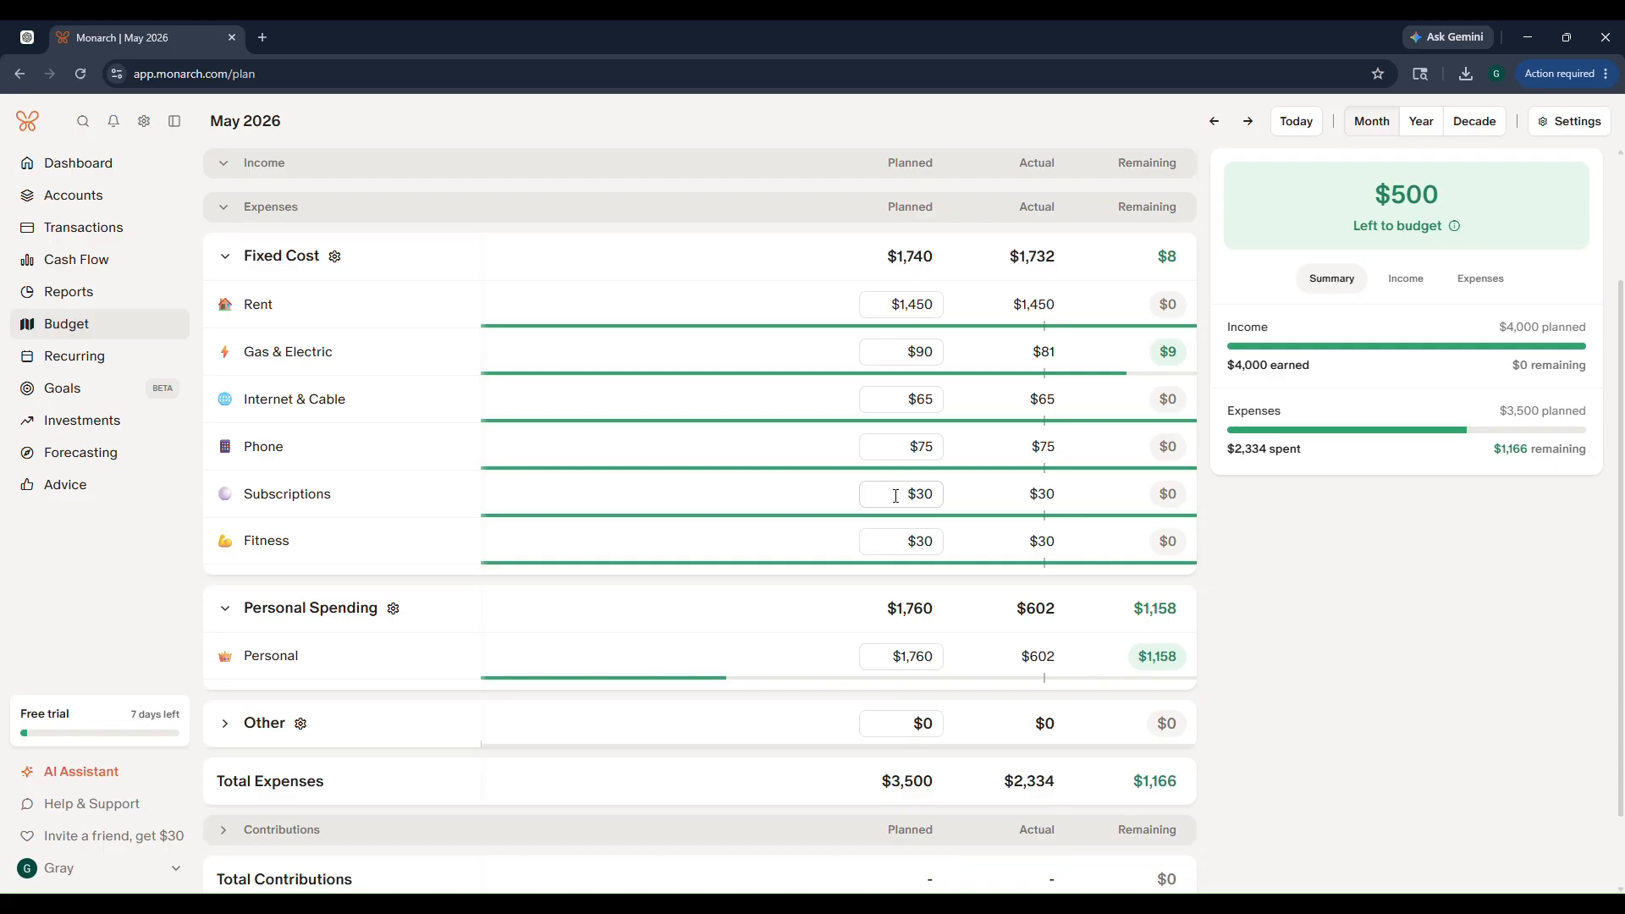
Step: Review the updated May 2026 budget and view the Personal category's spending history without changing its planned amount
{"action": "scroll", "coordinate": [500, 544], "scroll_direction": "down", "scroll_amount": 1}
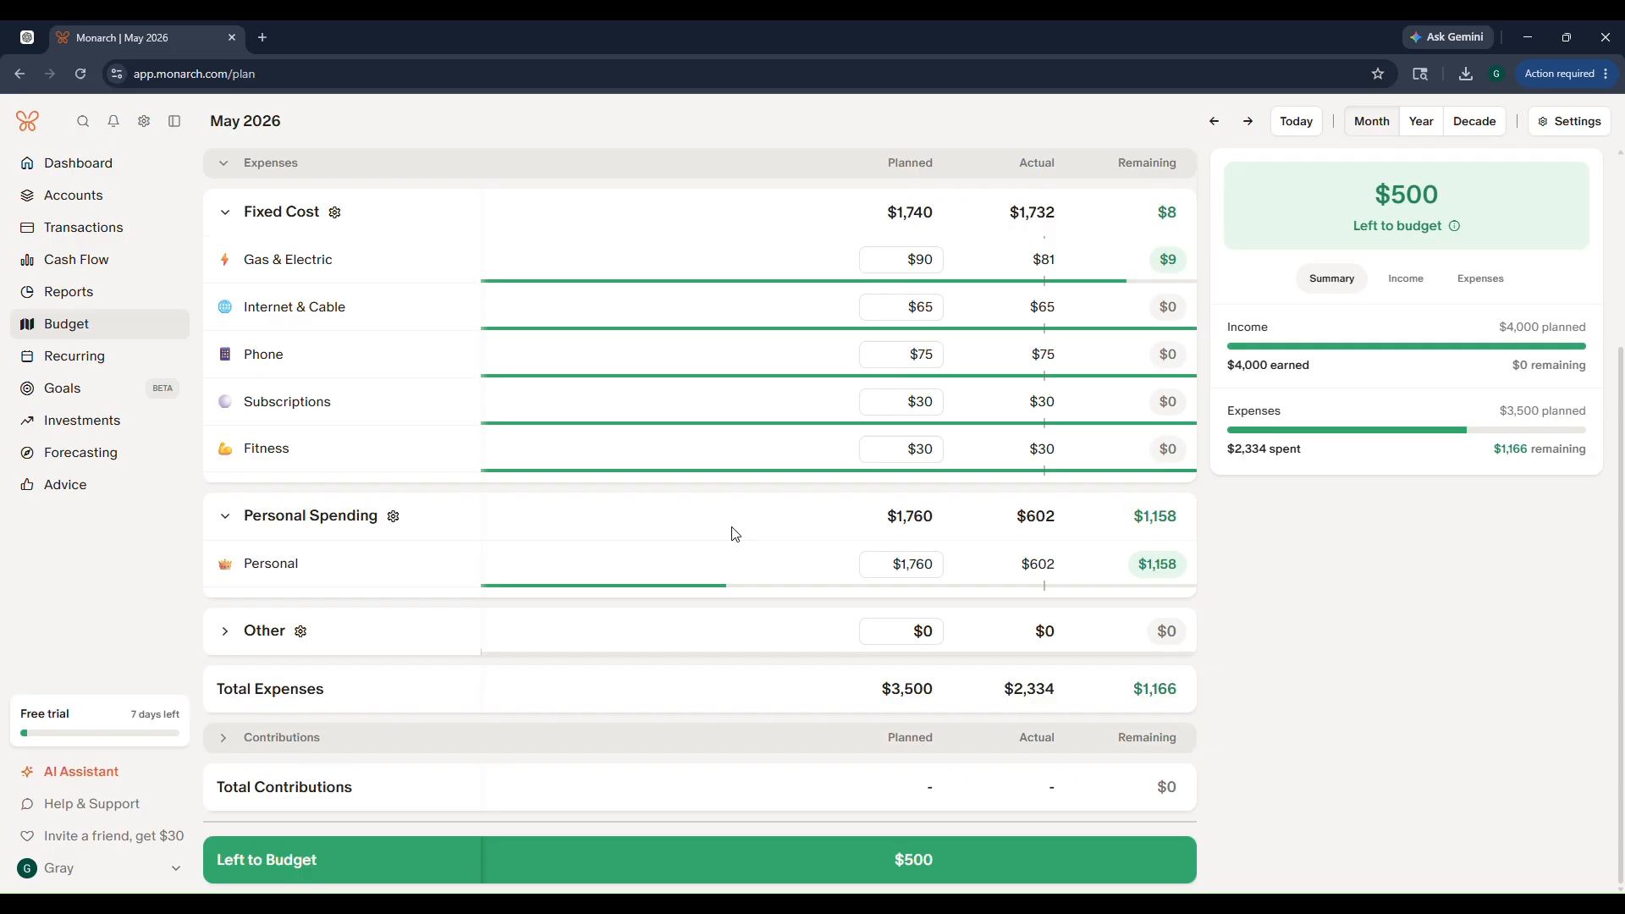
{"action": "scroll", "coordinate": [735, 533], "scroll_direction": "up", "scroll_amount": 3}
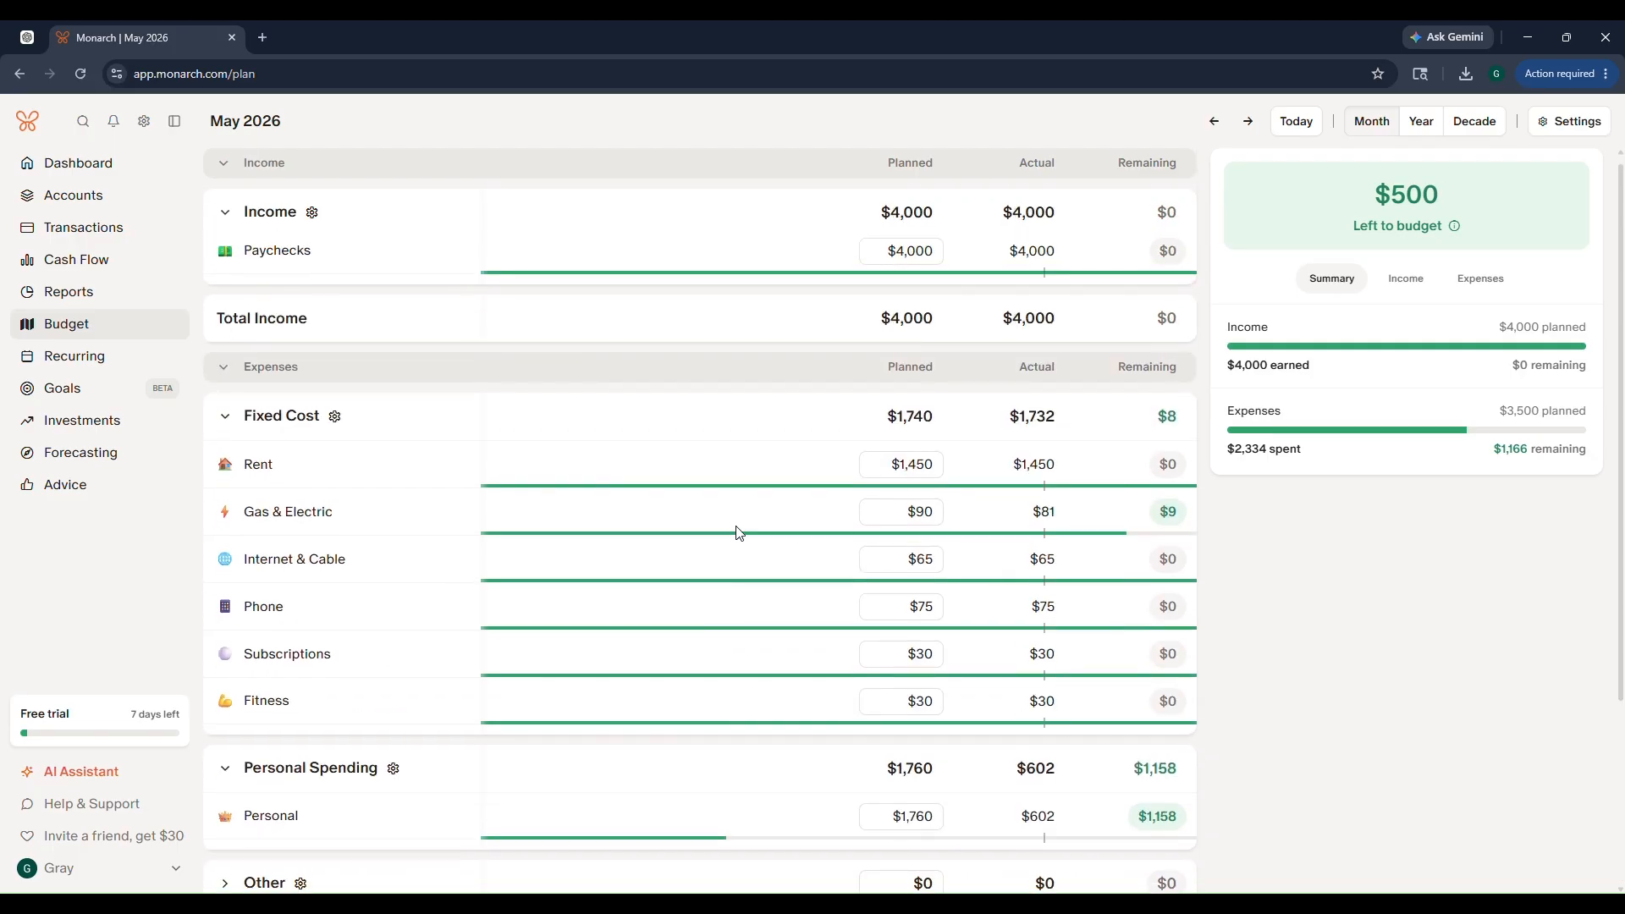
{"action": "scroll", "coordinate": [736, 533], "scroll_direction": "down", "scroll_amount": 3}
{"action": "left_click", "coordinate": [935, 562]}
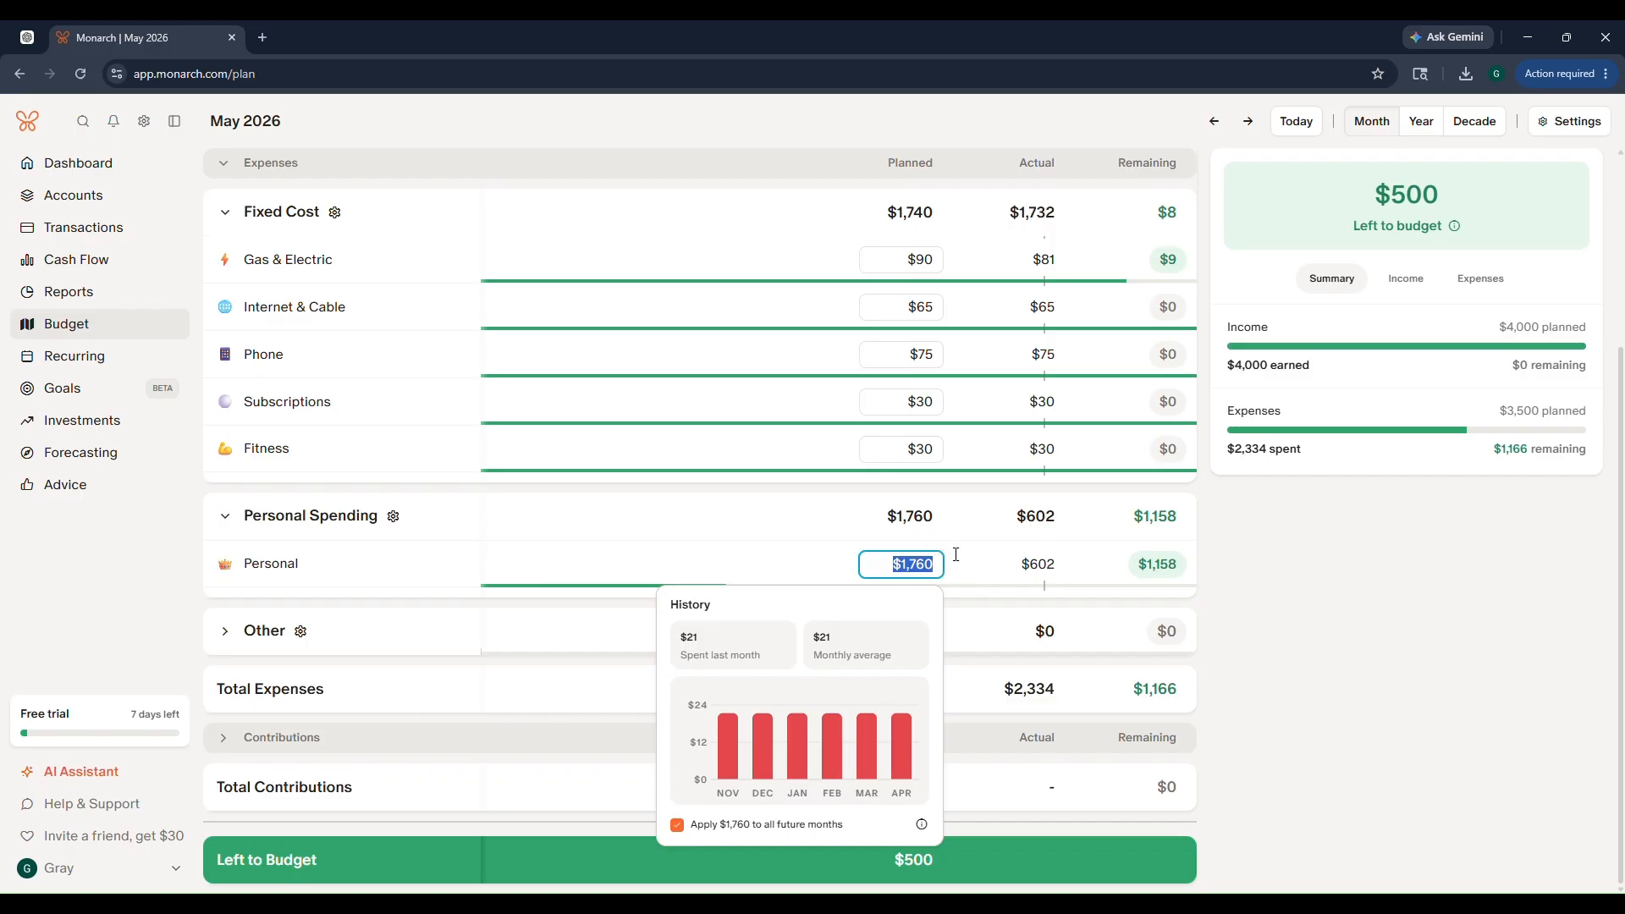
{"action": "scroll", "coordinate": [814, 292], "scroll_direction": "up", "scroll_amount": 2}
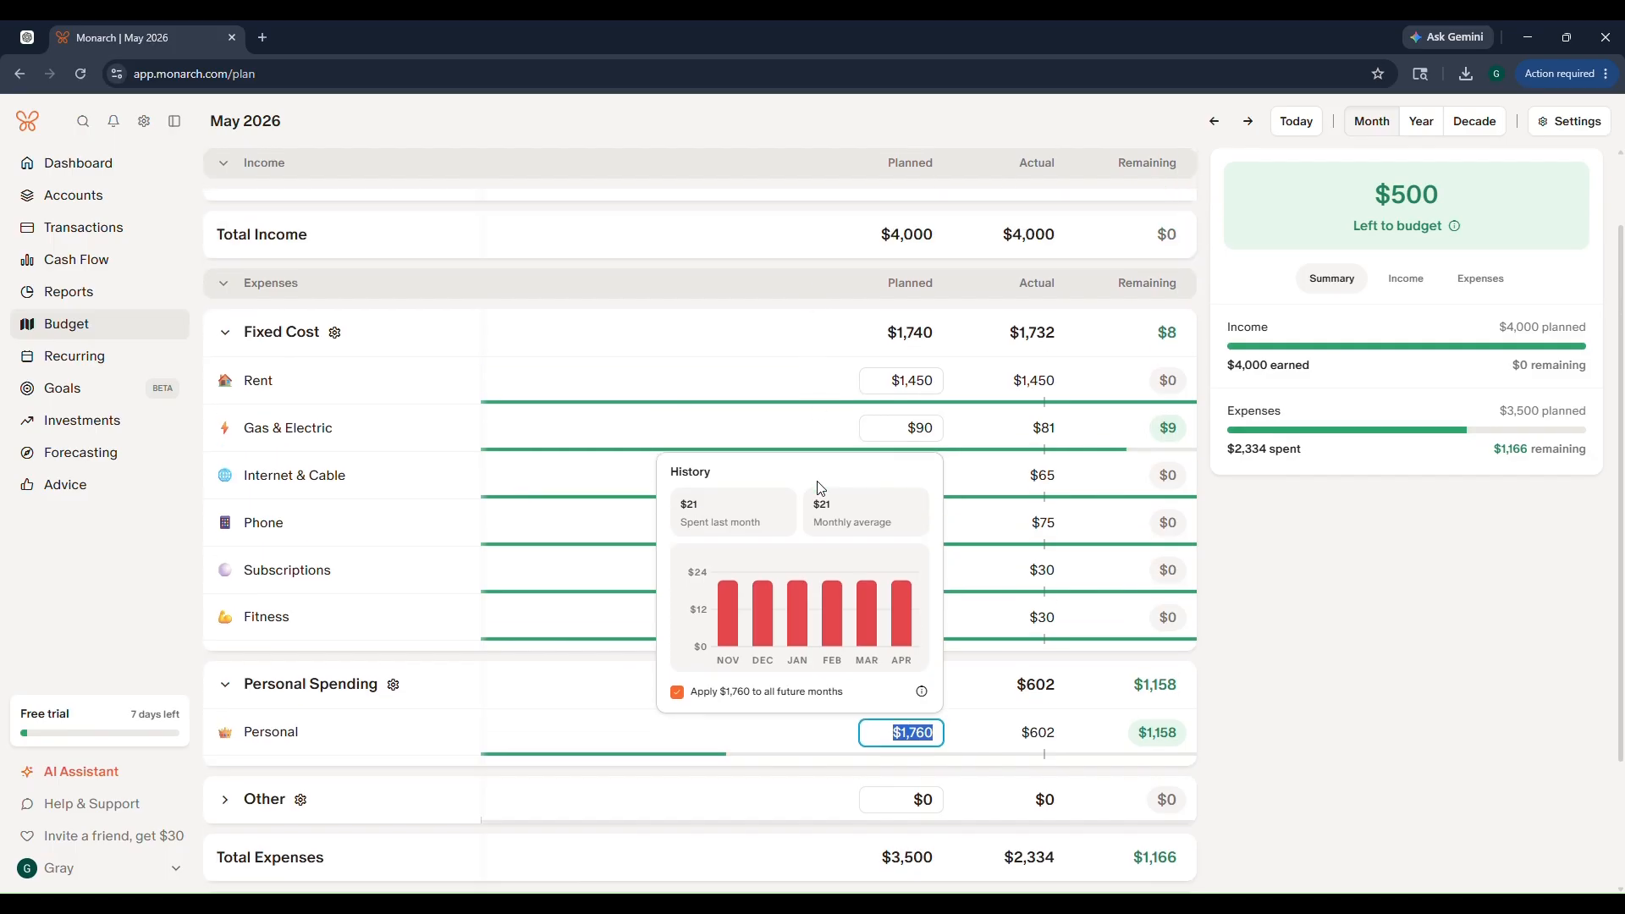
{"action": "scroll", "coordinate": [819, 487], "scroll_direction": "down", "scroll_amount": 2}
{"action": "left_click", "coordinate": [829, 567]}
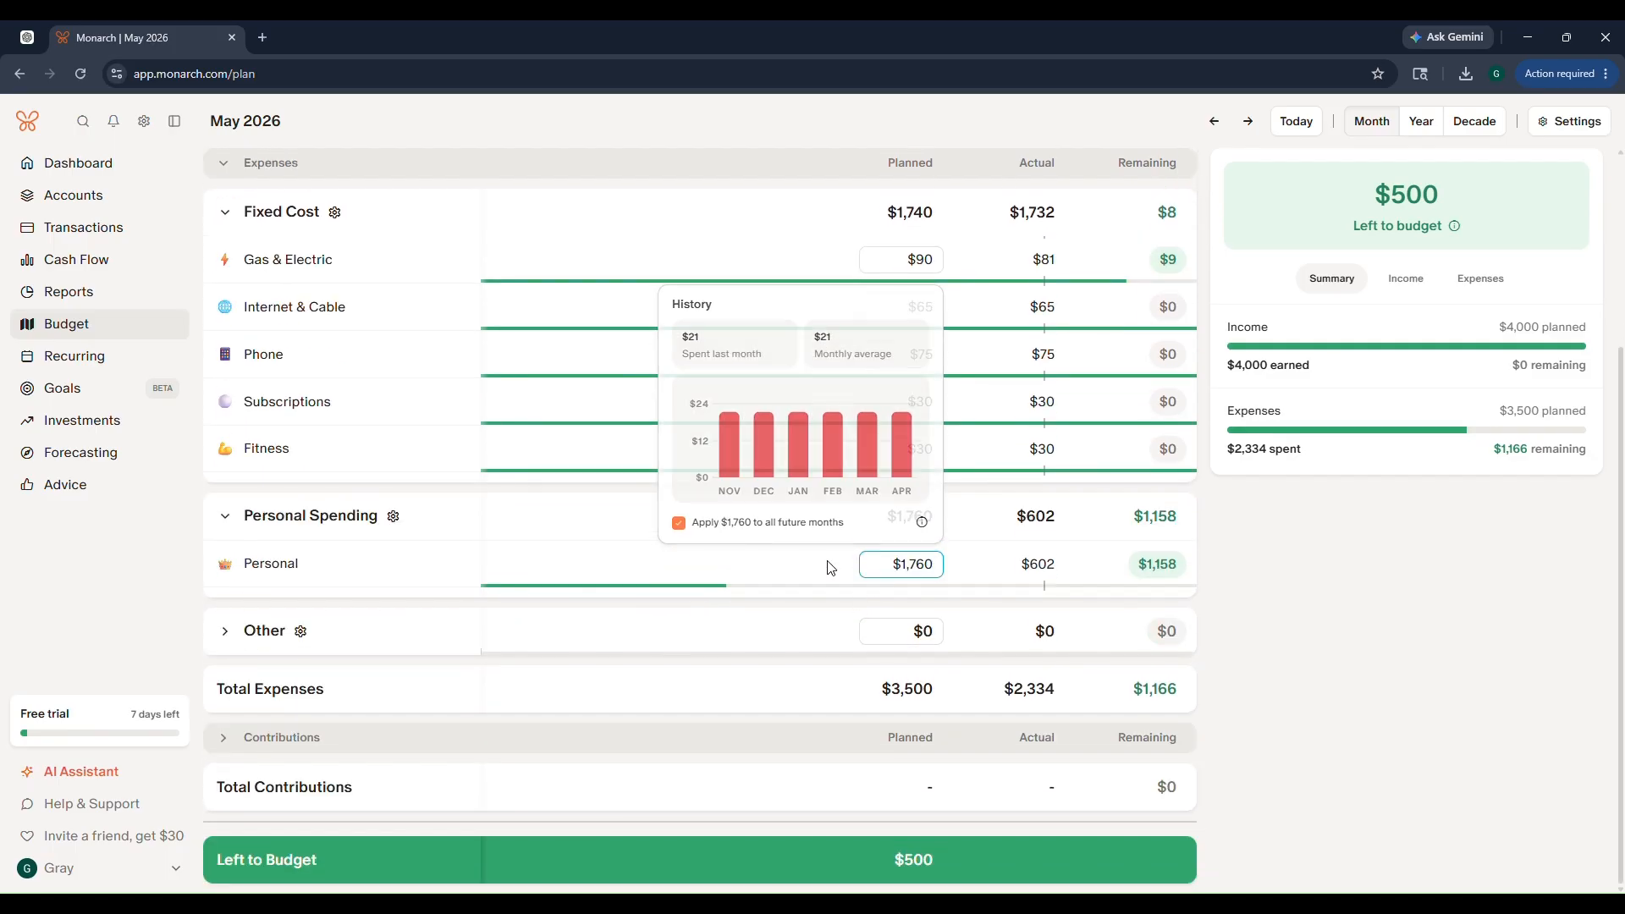
Step: Clear the Personal category's planned amount, and allocate the full amount left to budget to it by setting it to $2,260
{"action": "left_click", "coordinate": [877, 561]}
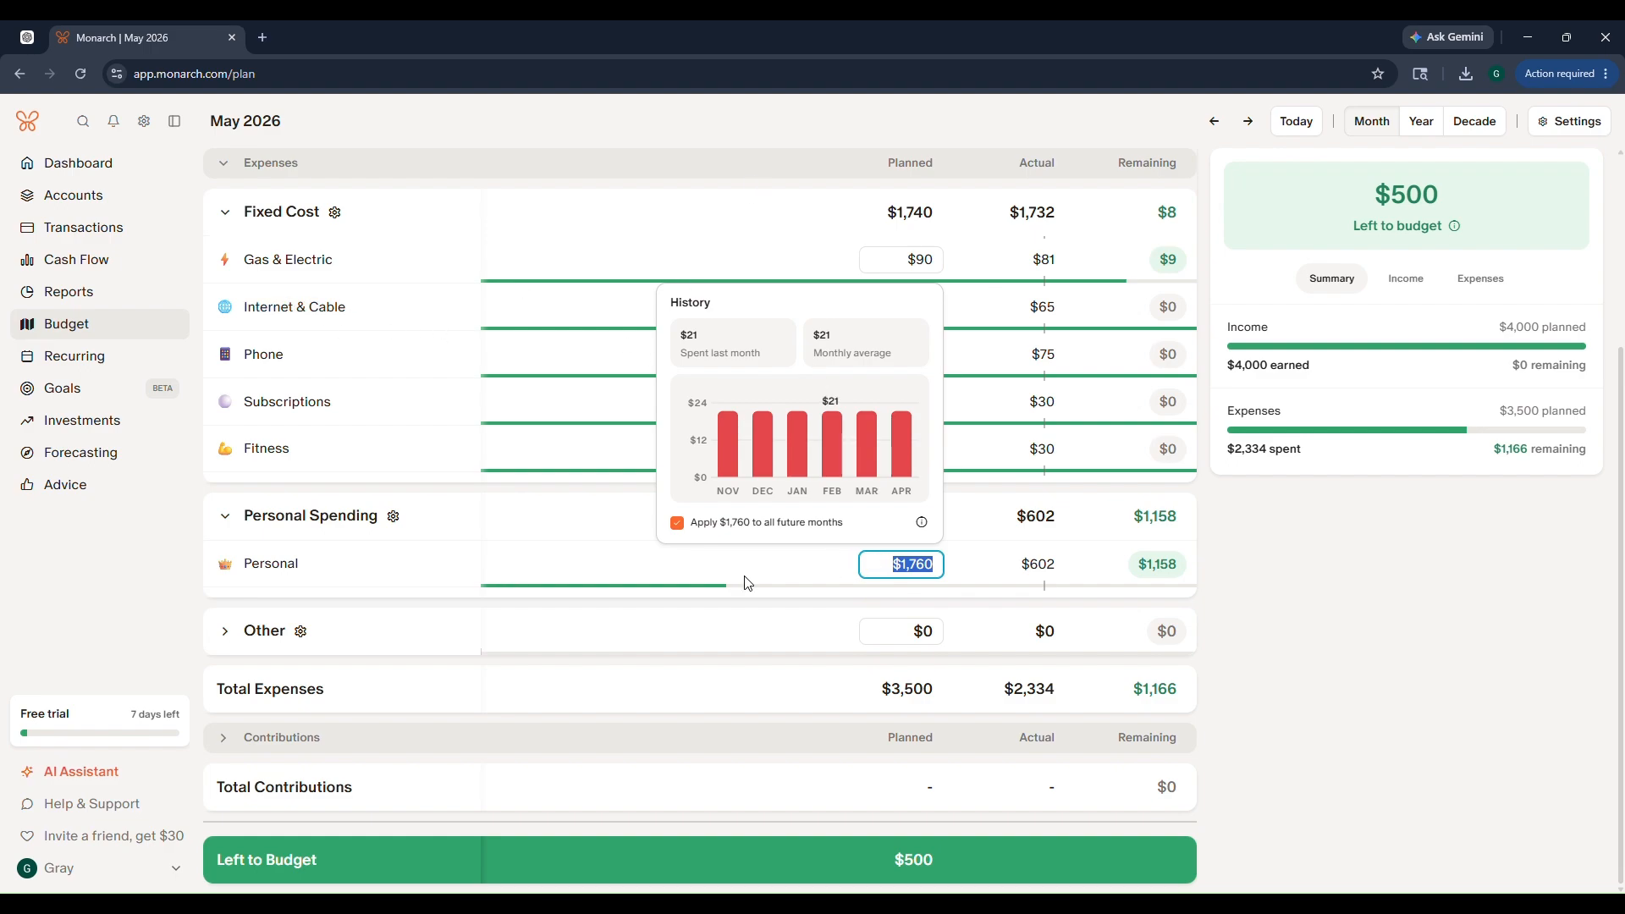
{"action": "key", "text": "BackSpace"}
{"action": "key", "text": "Return"}
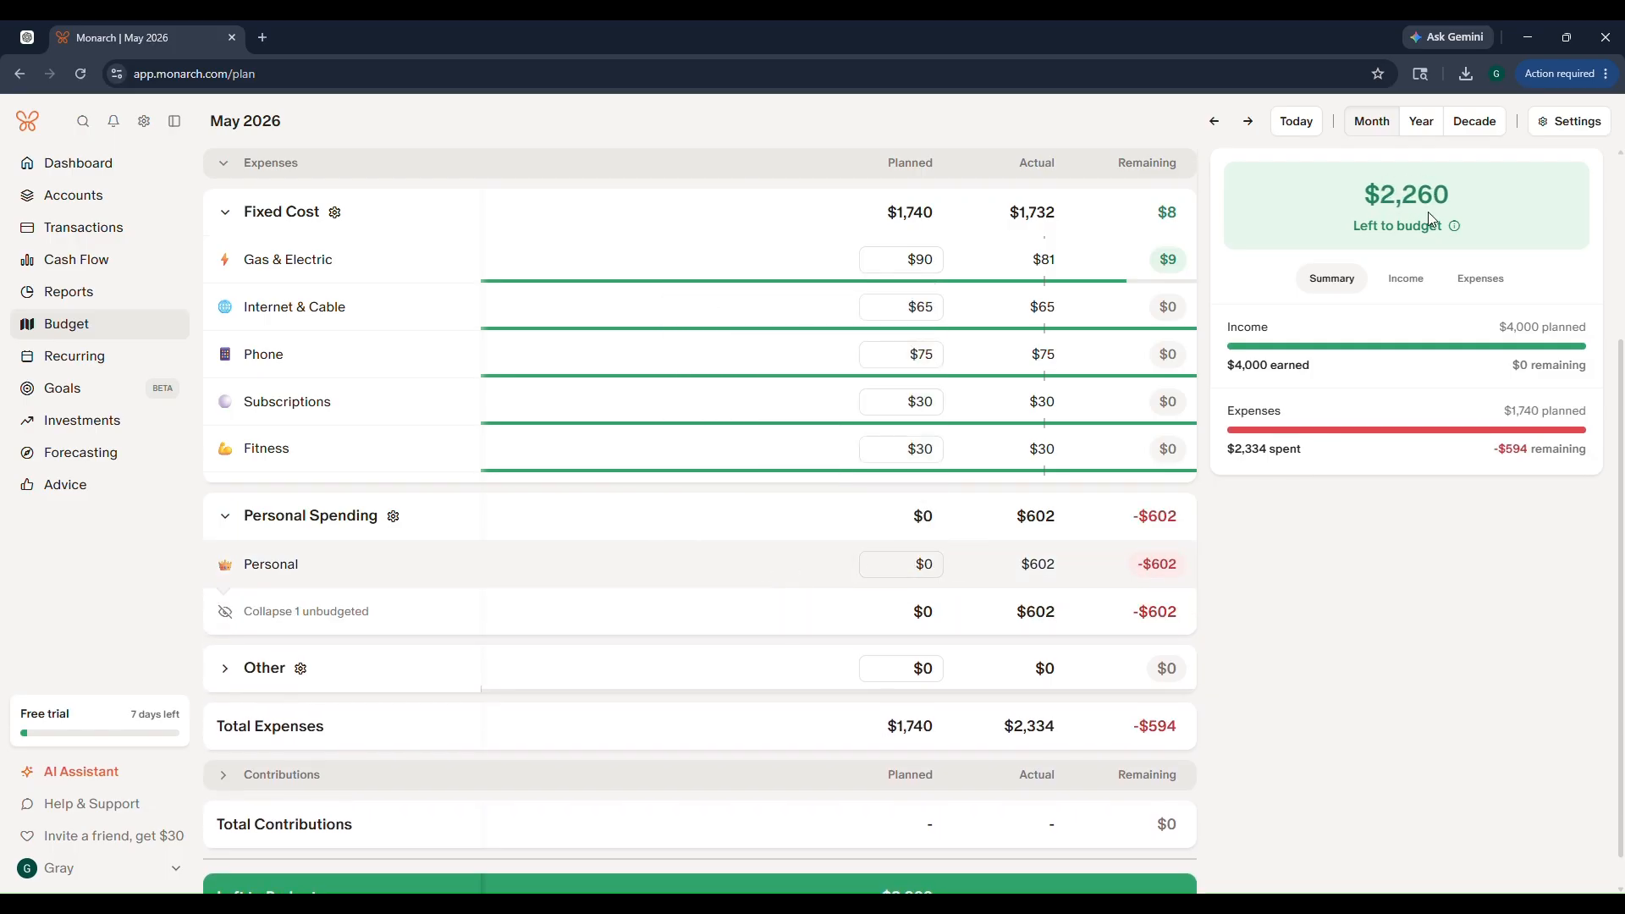
{"action": "left_click", "coordinate": [901, 561]}
{"action": "type", "text": "2"}
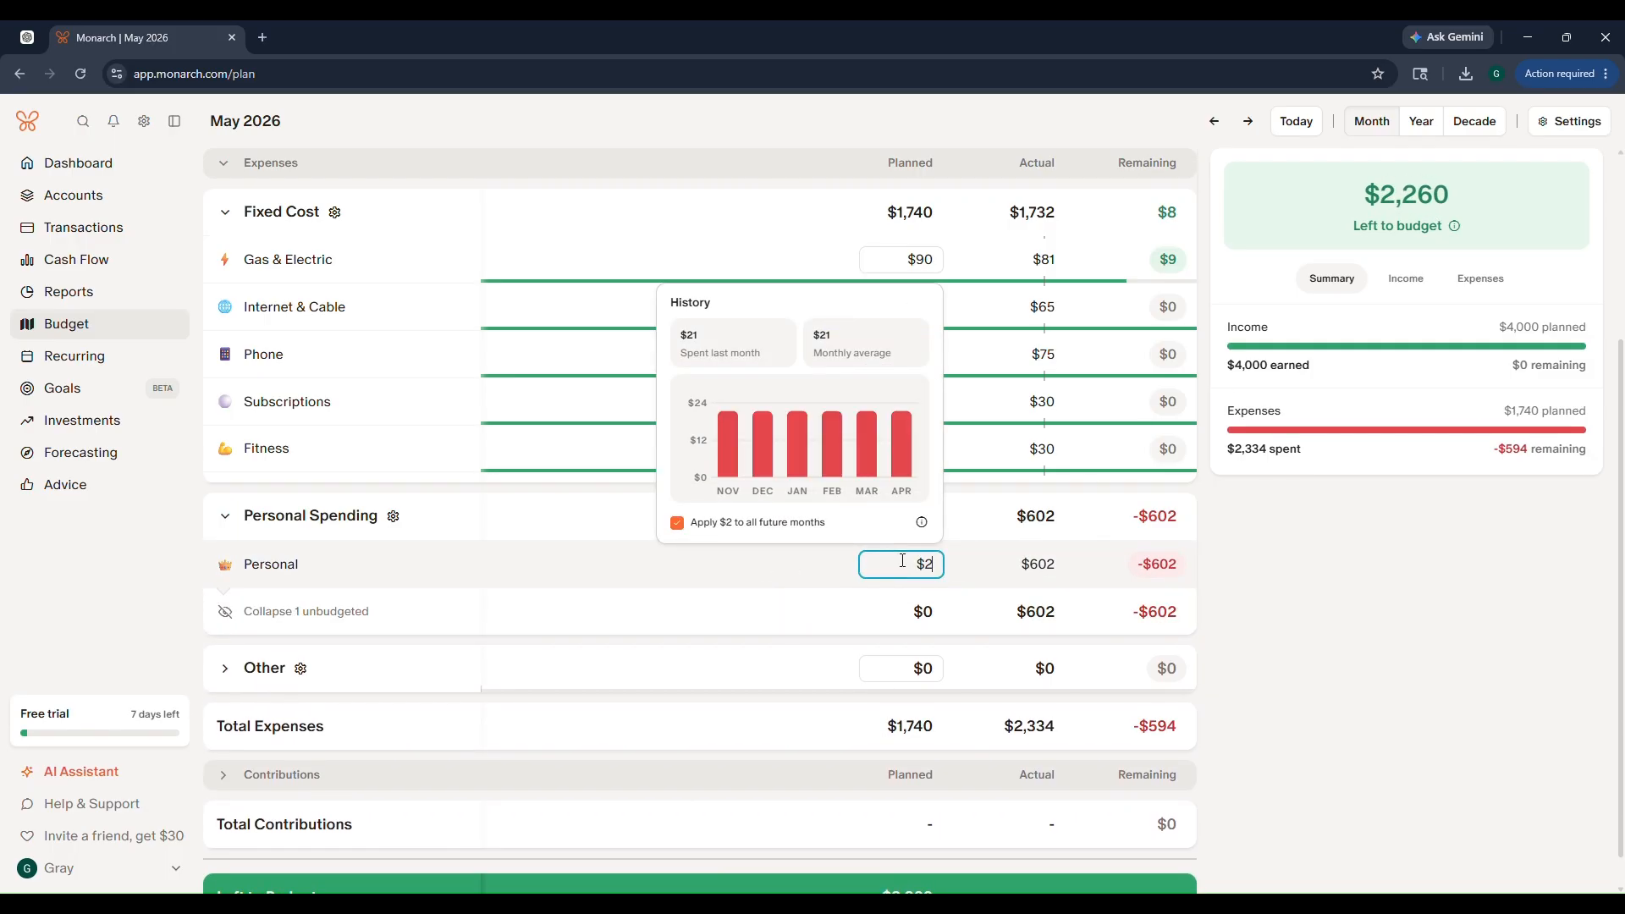
{"action": "type", "text": ",260"}
{"action": "key", "text": "Return"}
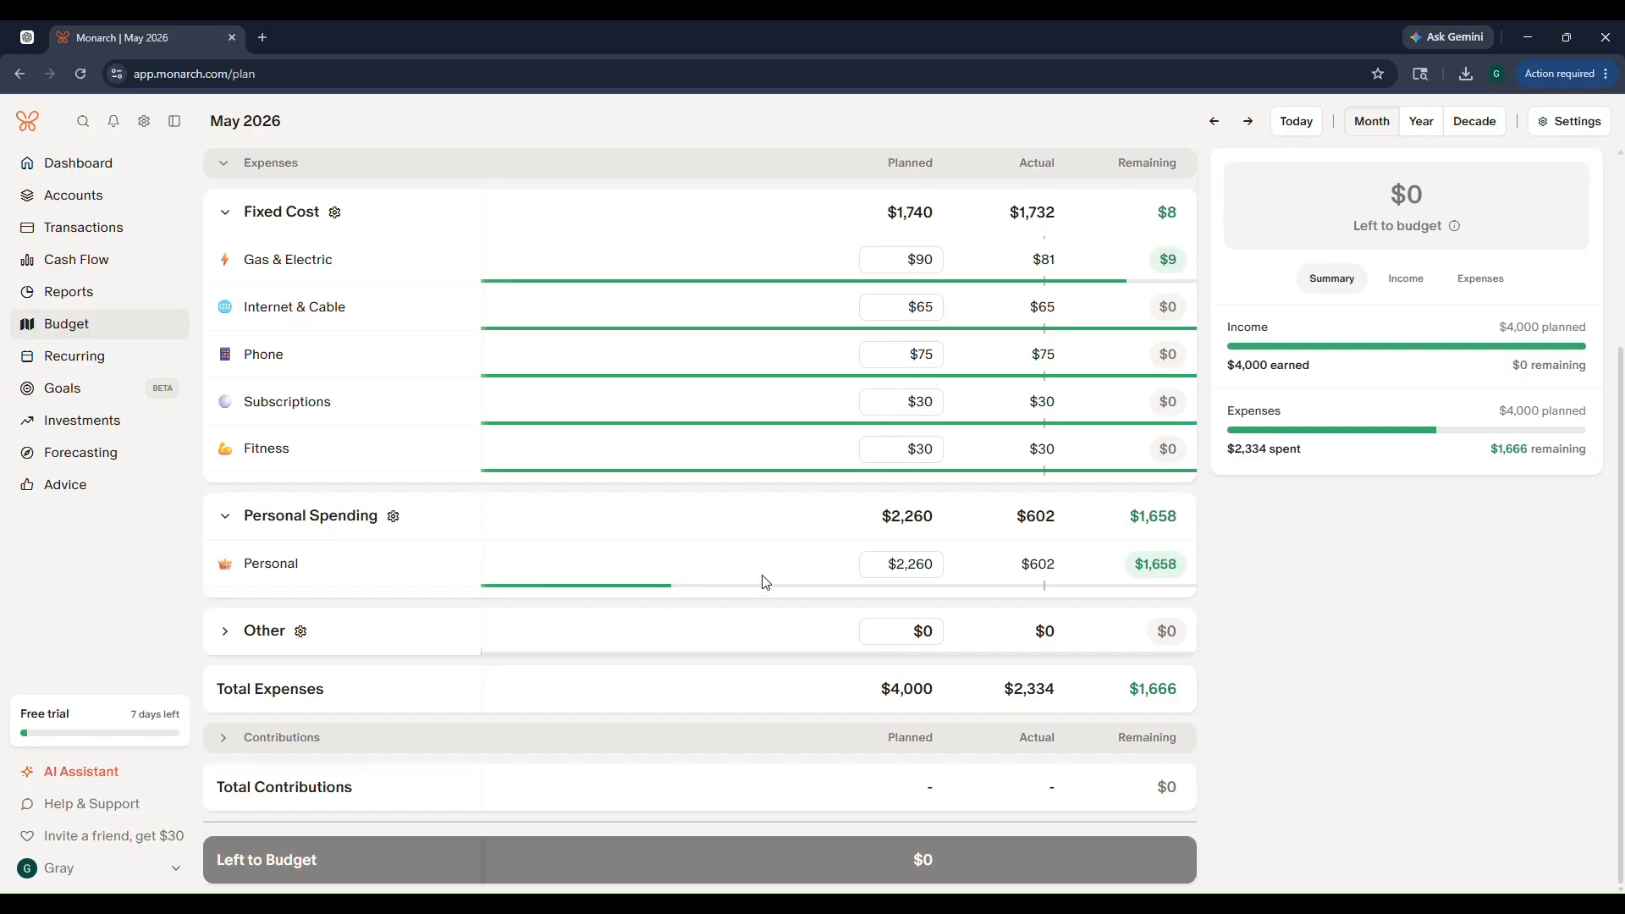
Step: Check the remaining amount for Personal in the budget, and look at the Reports, Cash Flow and Accounts pages
{"action": "scroll", "coordinate": [764, 577], "scroll_direction": "up", "scroll_amount": 2}
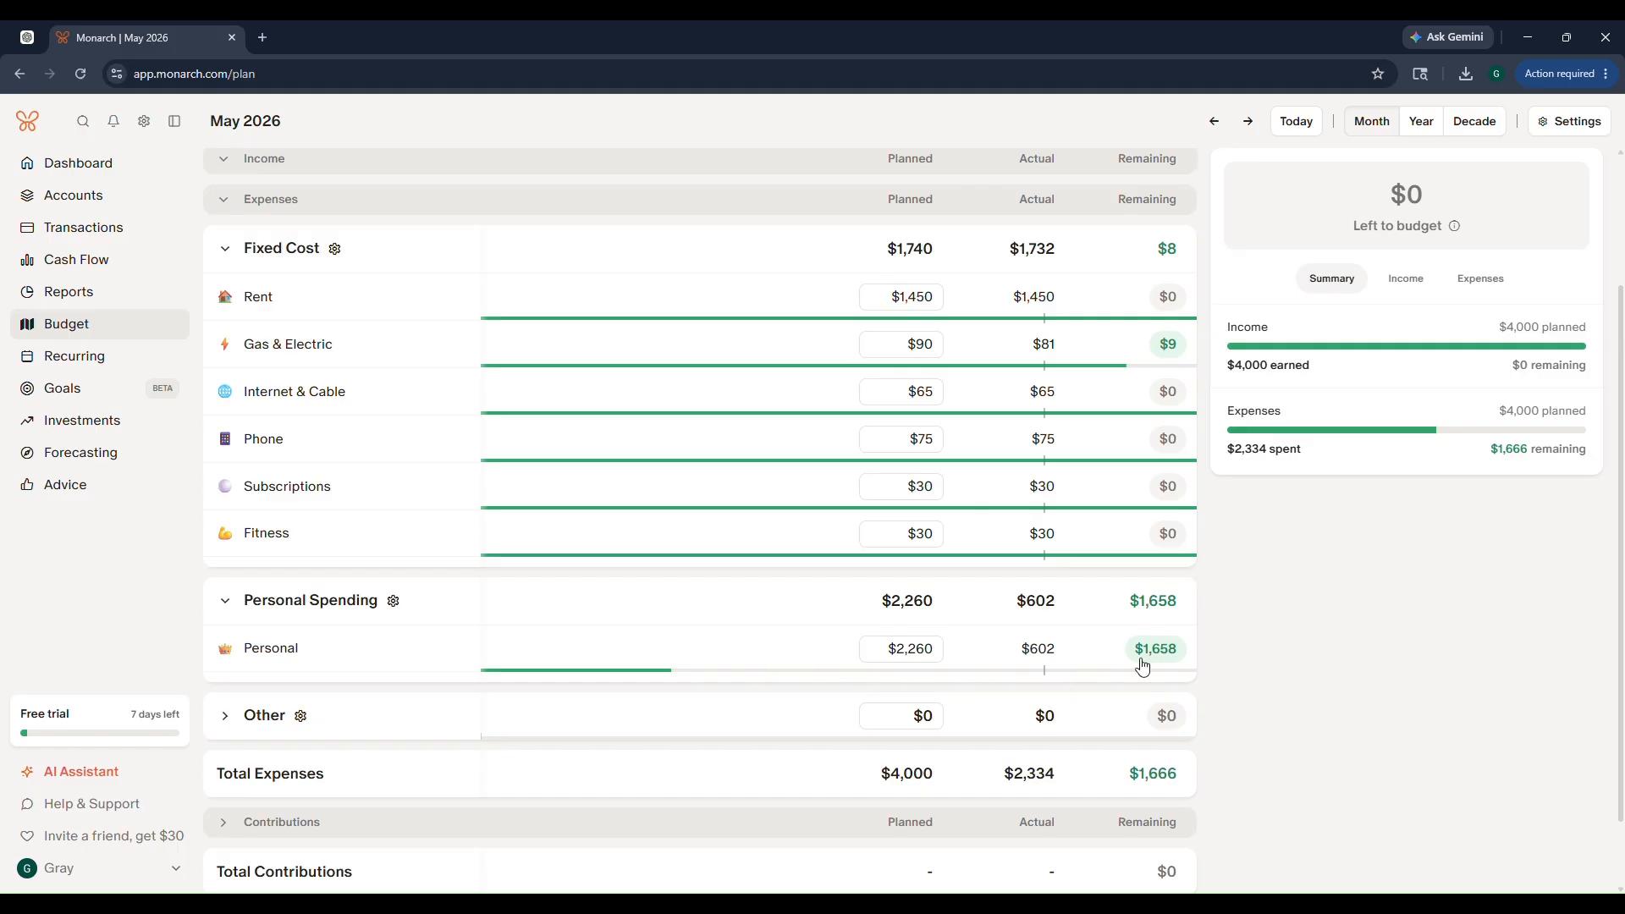
{"action": "mouse_move", "coordinate": [1148, 665]}
{"action": "left_click", "coordinate": [66, 296]}
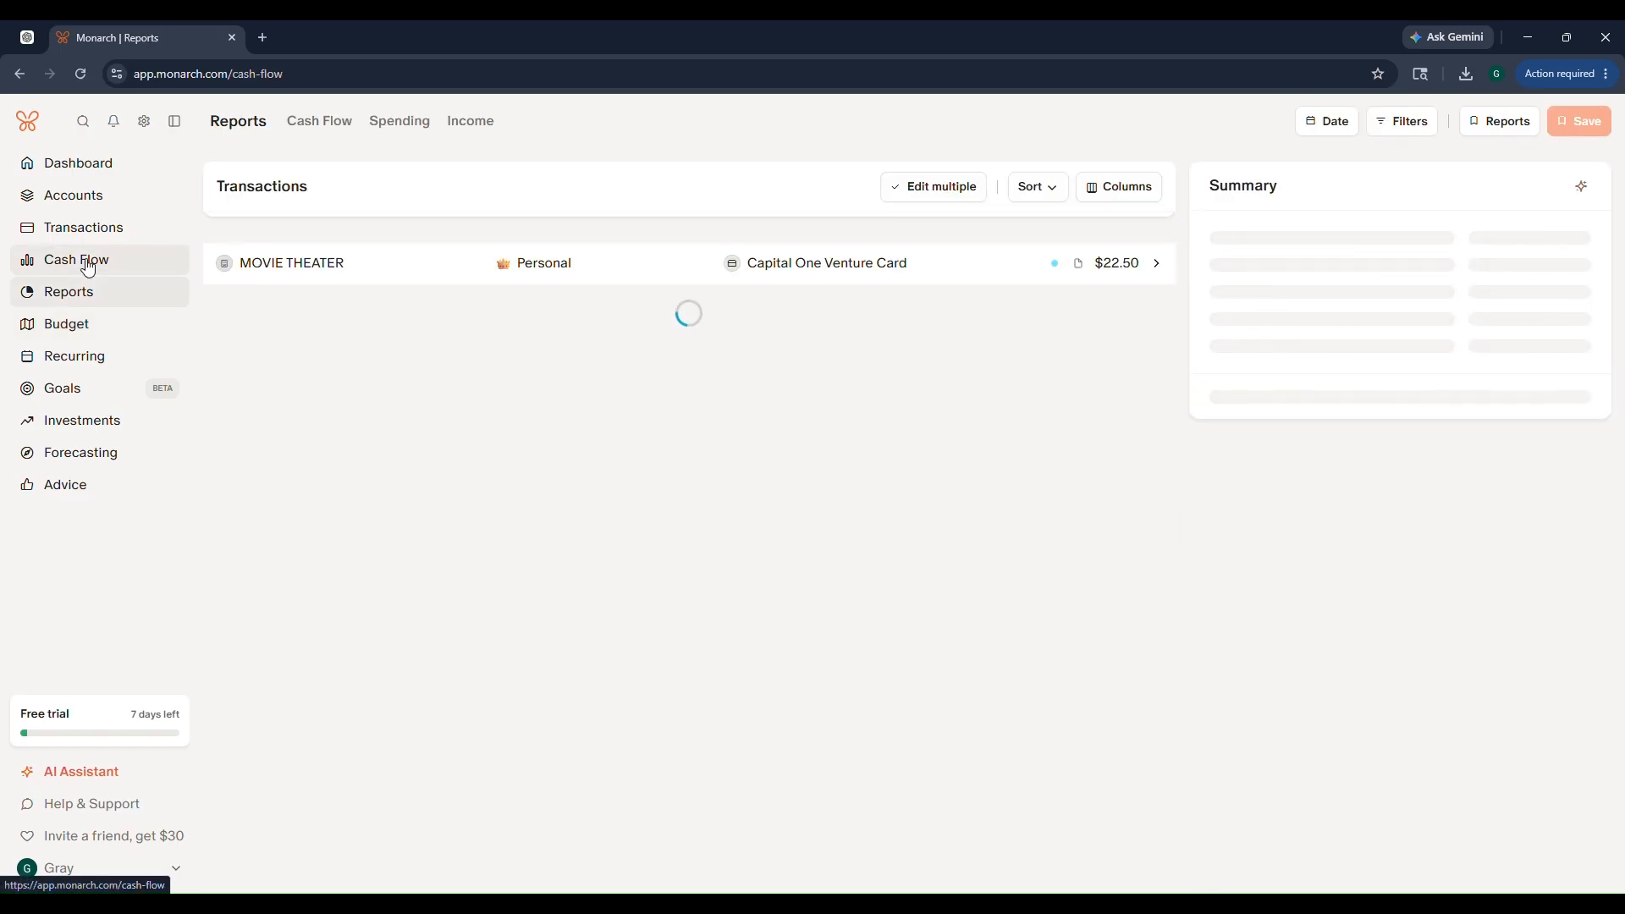
{"action": "left_click", "coordinate": [88, 267]}
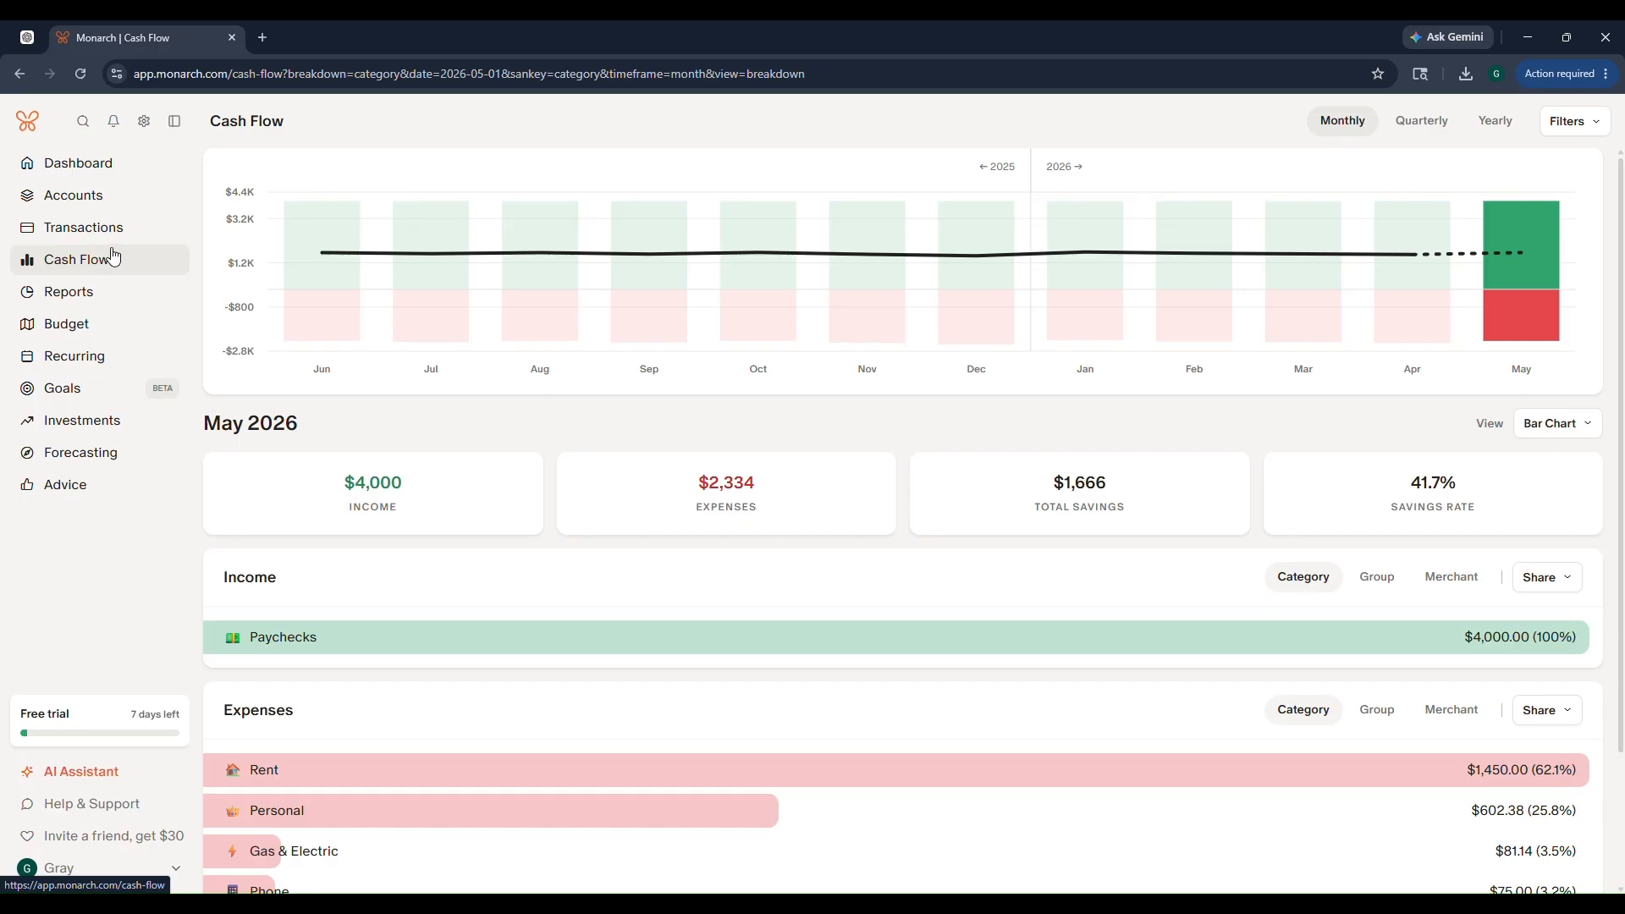
{"action": "left_click", "coordinate": [112, 195]}
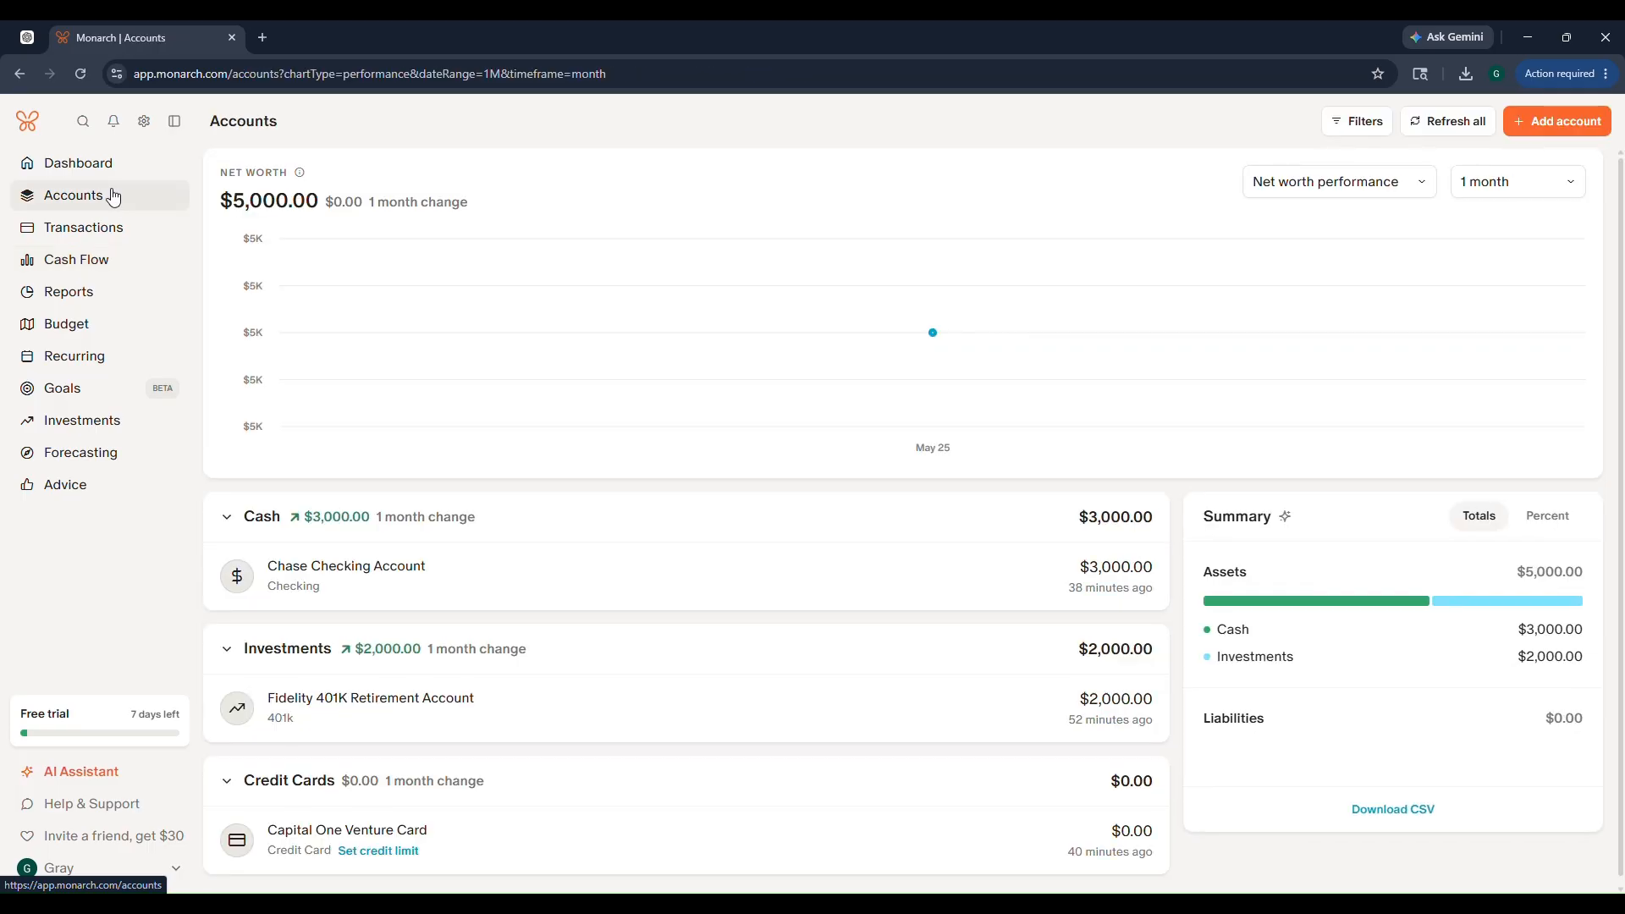